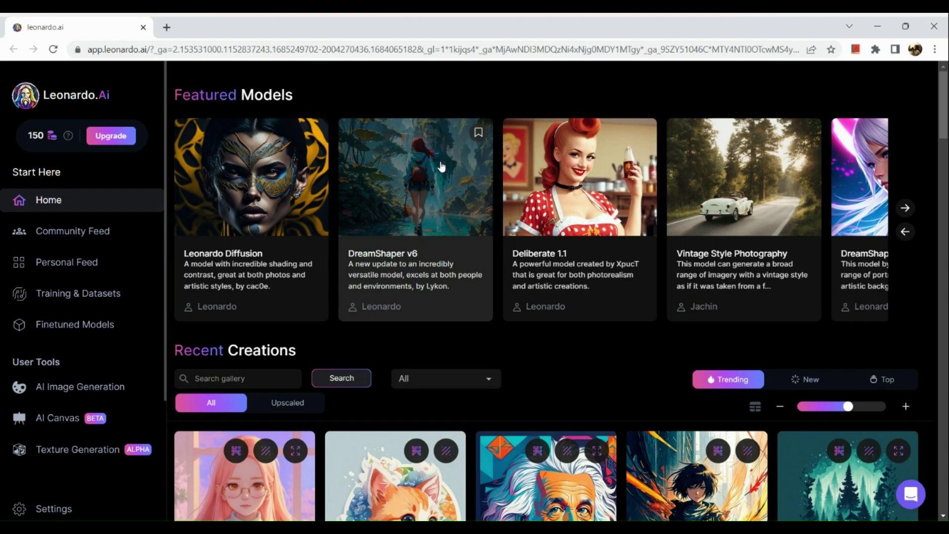
Scroll down through the current Leonardo.Ai page to look over its content.
{"action": "scroll", "coordinate": [455, 267], "scroll_direction": "down", "scroll_amount": 6}
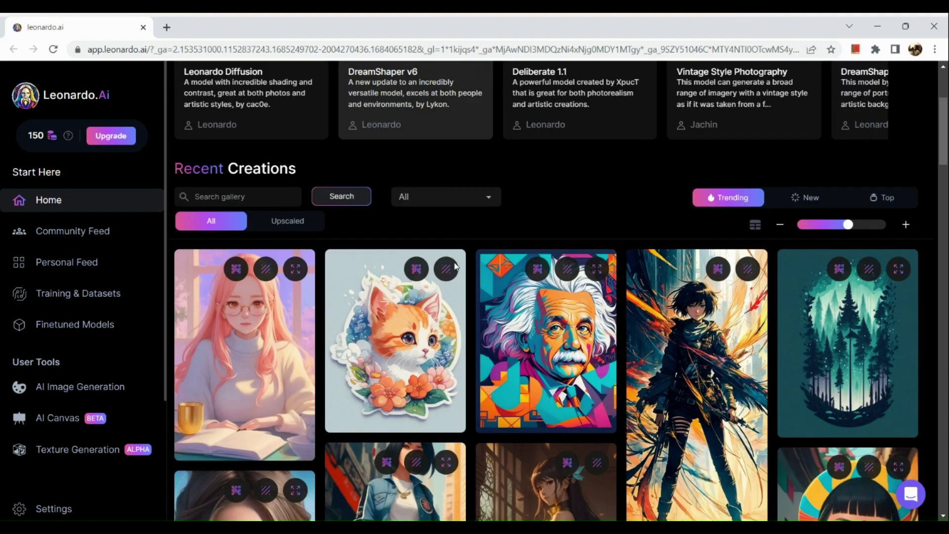
{"action": "scroll", "coordinate": [455, 267], "scroll_direction": "down", "scroll_amount": 9}
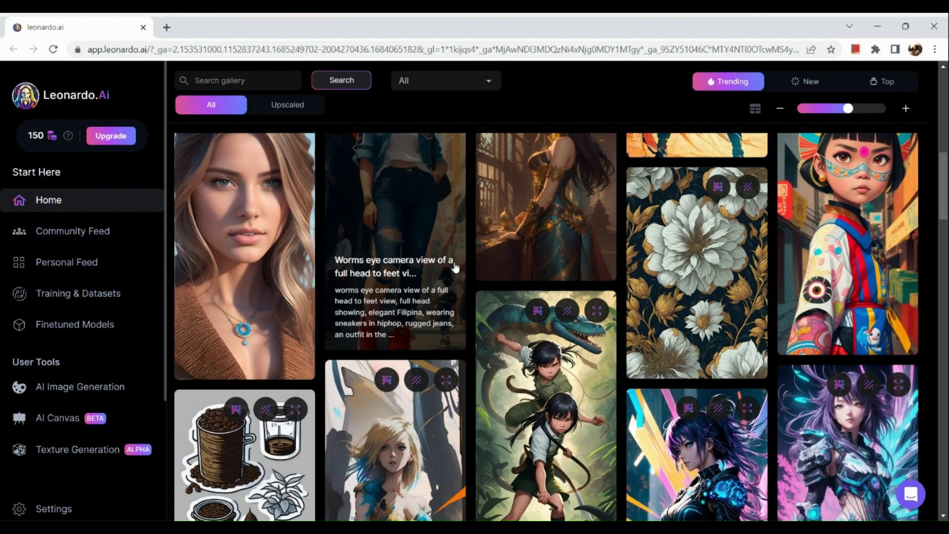
{"action": "scroll", "coordinate": [456, 267], "scroll_direction": "down", "scroll_amount": 15}
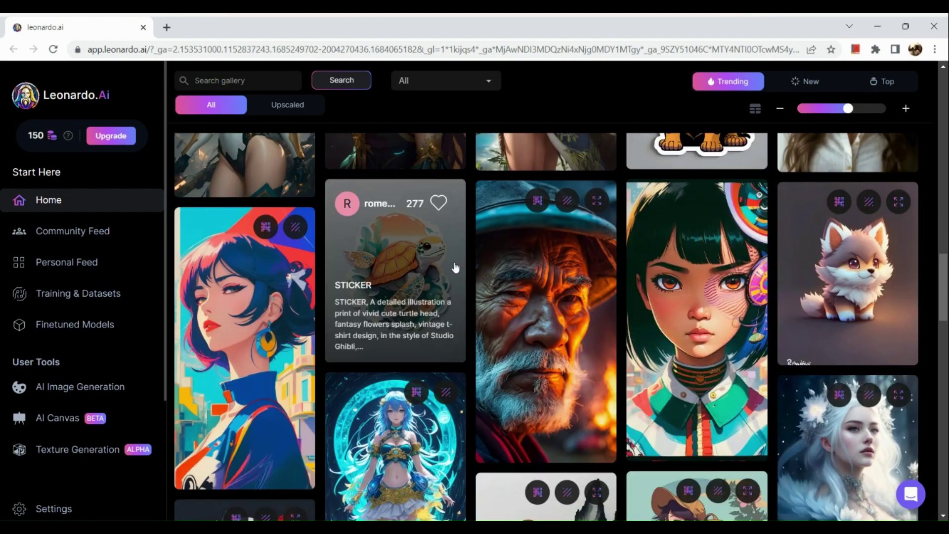
{"action": "scroll", "coordinate": [455, 267], "scroll_direction": "down", "scroll_amount": 14}
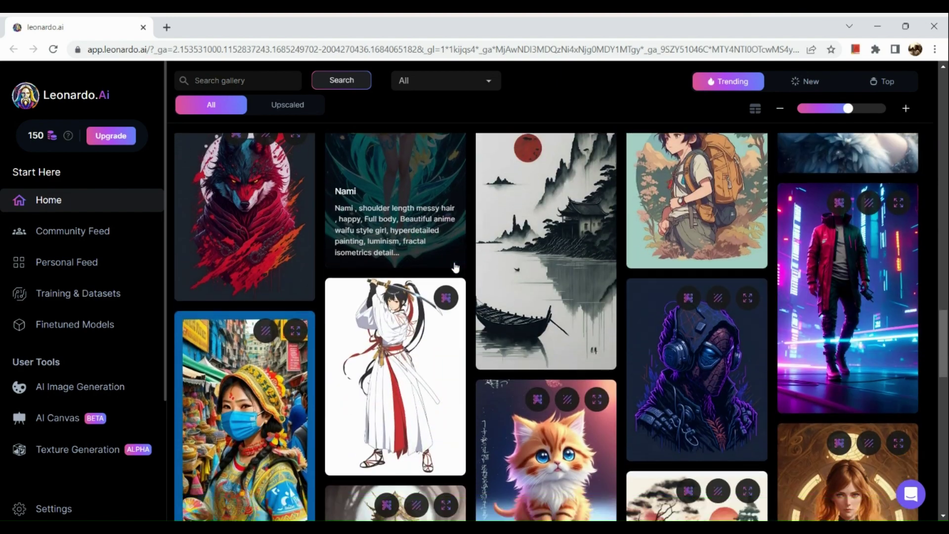
{"action": "scroll", "coordinate": [455, 266], "scroll_direction": "down", "scroll_amount": 13}
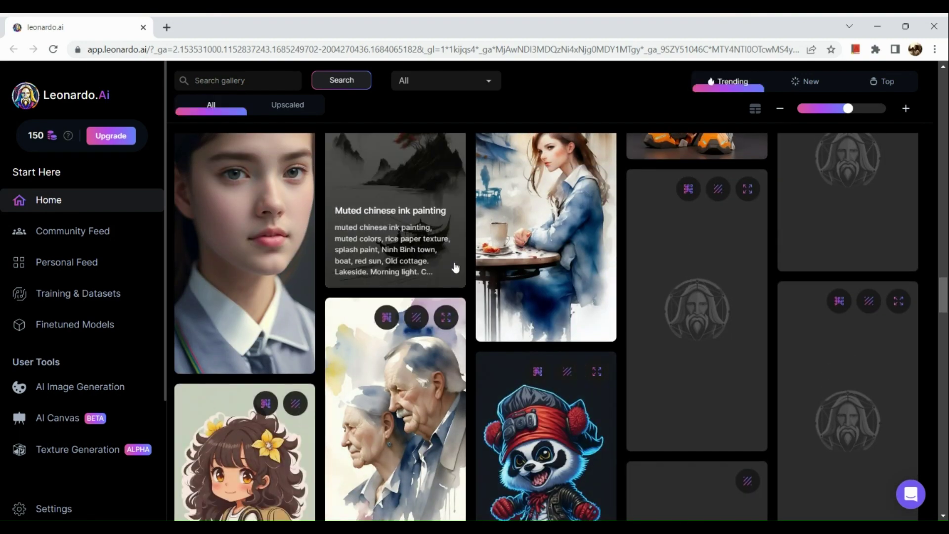
{"action": "scroll", "coordinate": [452, 269], "scroll_direction": "down", "scroll_amount": 4}
{"action": "scroll", "coordinate": [422, 379], "scroll_direction": "down", "scroll_amount": 10}
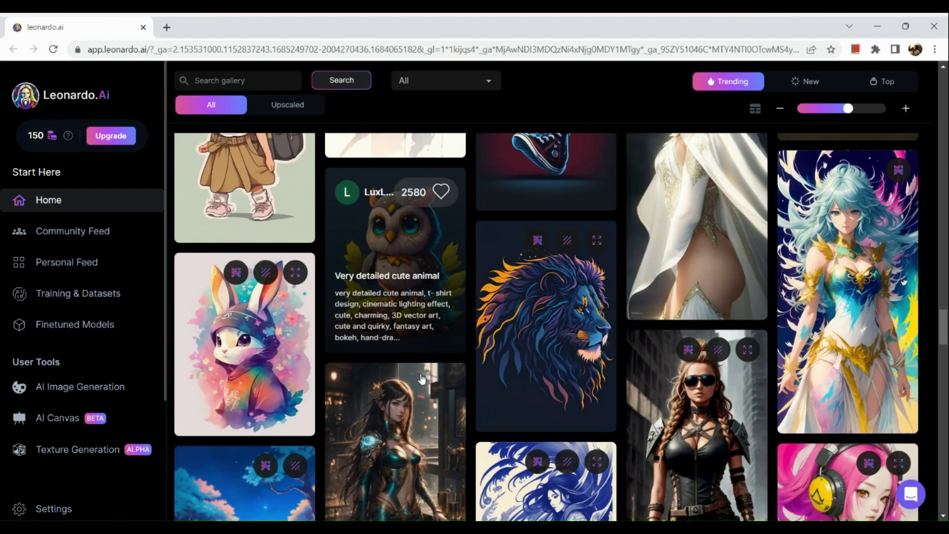
{"action": "scroll", "coordinate": [422, 379], "scroll_direction": "down", "scroll_amount": 12}
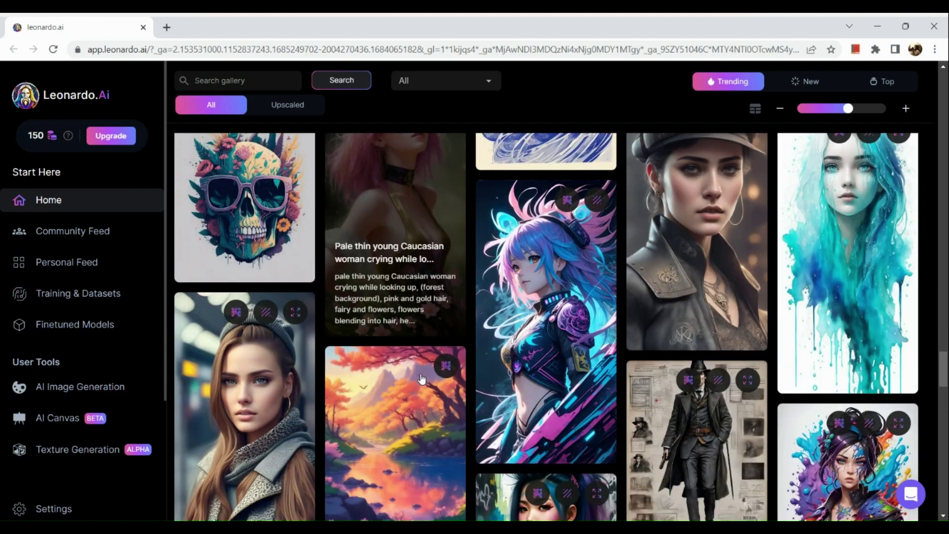
{"action": "scroll", "coordinate": [422, 379], "scroll_direction": "down", "scroll_amount": 12}
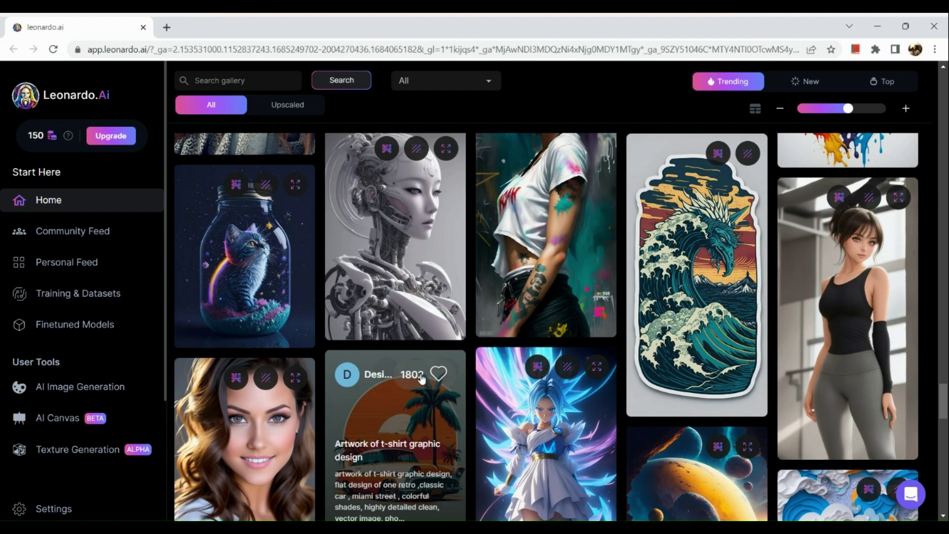
{"action": "scroll", "coordinate": [421, 379], "scroll_direction": "down", "scroll_amount": 6}
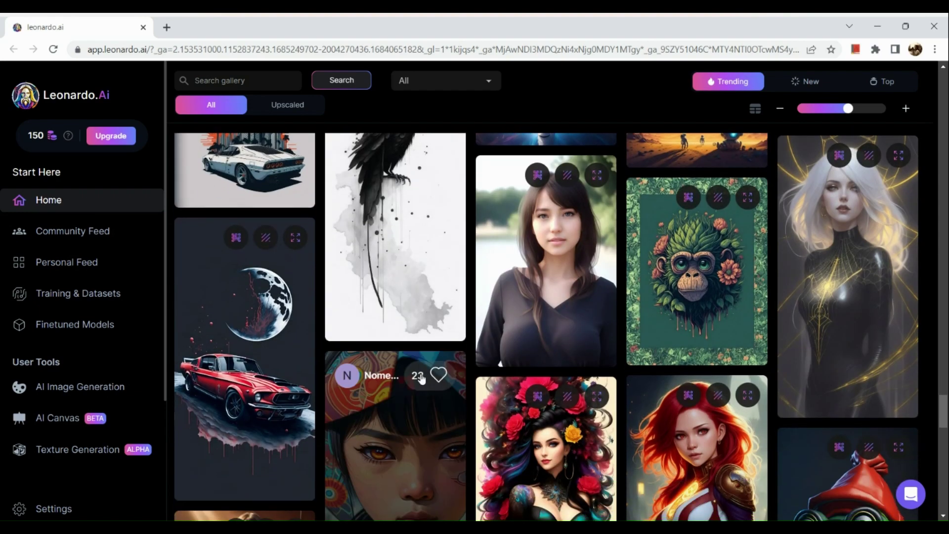
{"action": "scroll", "coordinate": [422, 379], "scroll_direction": "down", "scroll_amount": 7}
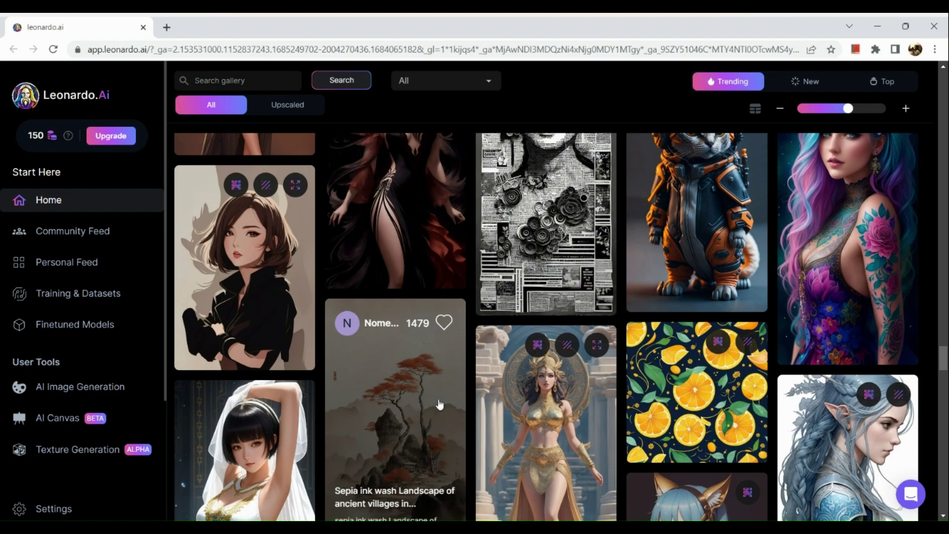
{"action": "scroll", "coordinate": [505, 266], "scroll_direction": "down", "scroll_amount": 8}
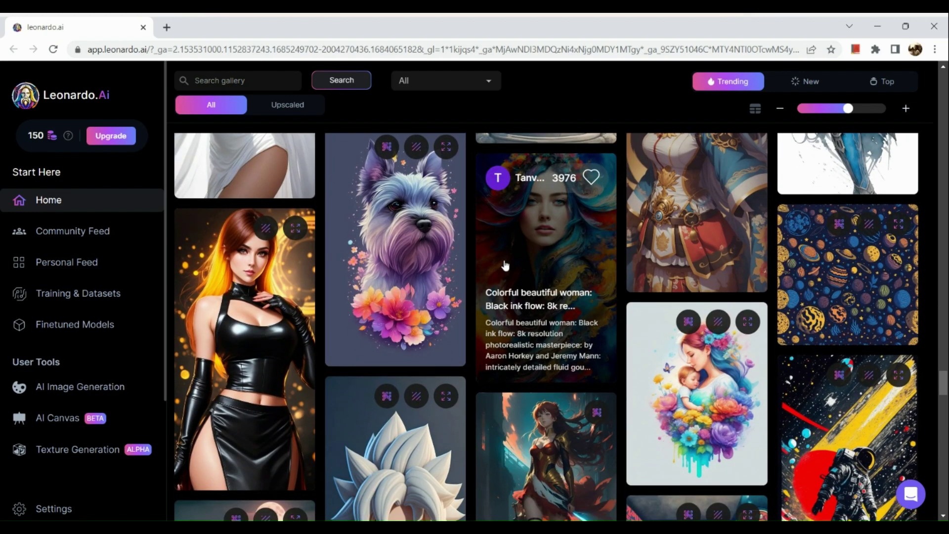
{"action": "scroll", "coordinate": [505, 266], "scroll_direction": "down", "scroll_amount": 10}
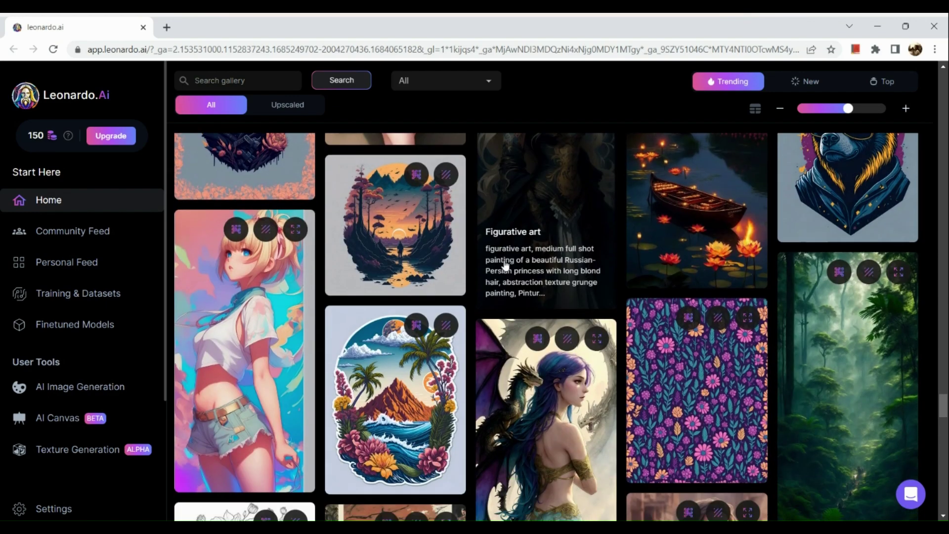
{"action": "scroll", "coordinate": [505, 266], "scroll_direction": "down", "scroll_amount": 8}
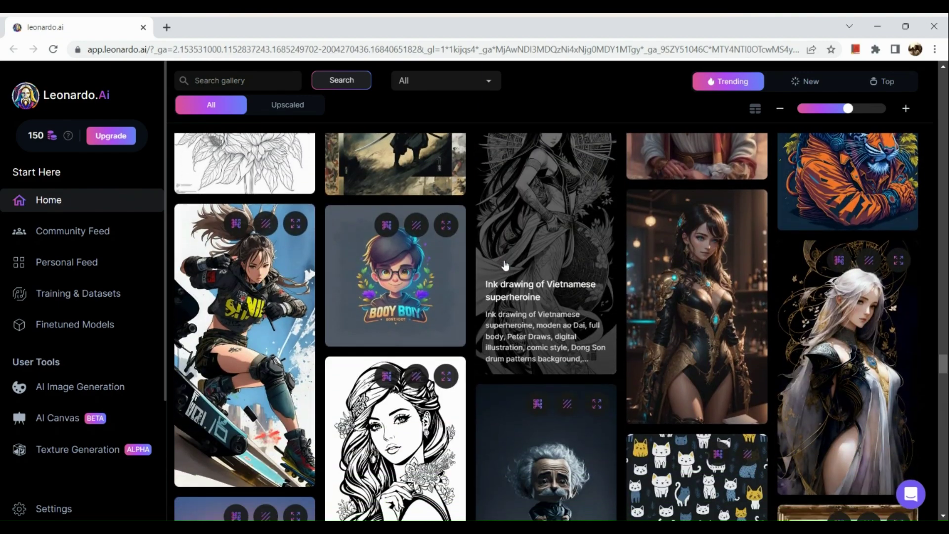
{"action": "scroll", "coordinate": [505, 266], "scroll_direction": "down", "scroll_amount": 8}
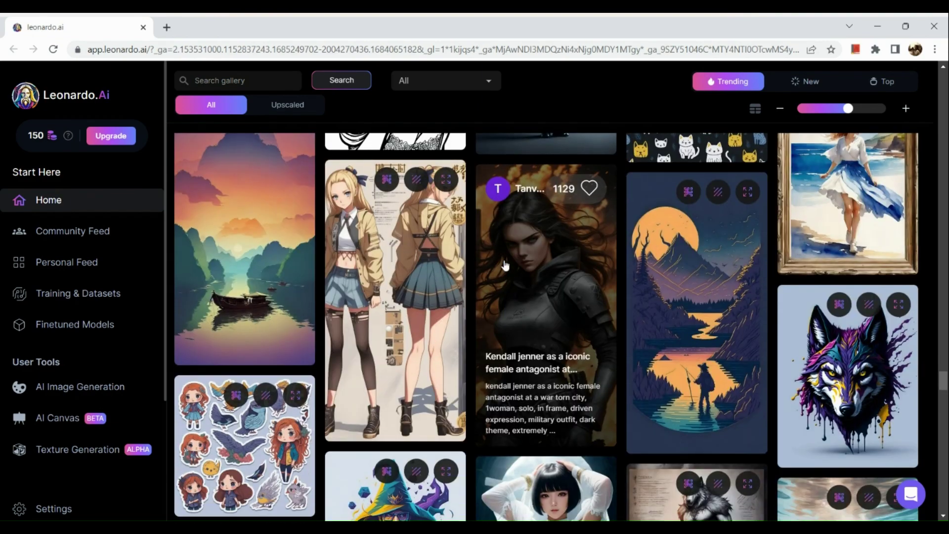
{"action": "scroll", "coordinate": [505, 265], "scroll_direction": "down", "scroll_amount": 4}
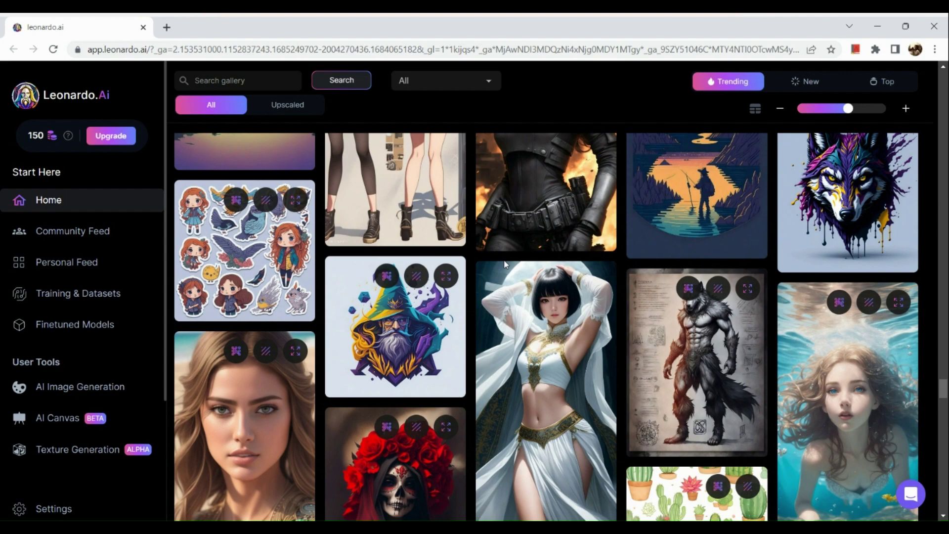
{"action": "scroll", "coordinate": [505, 266], "scroll_direction": "down", "scroll_amount": 9}
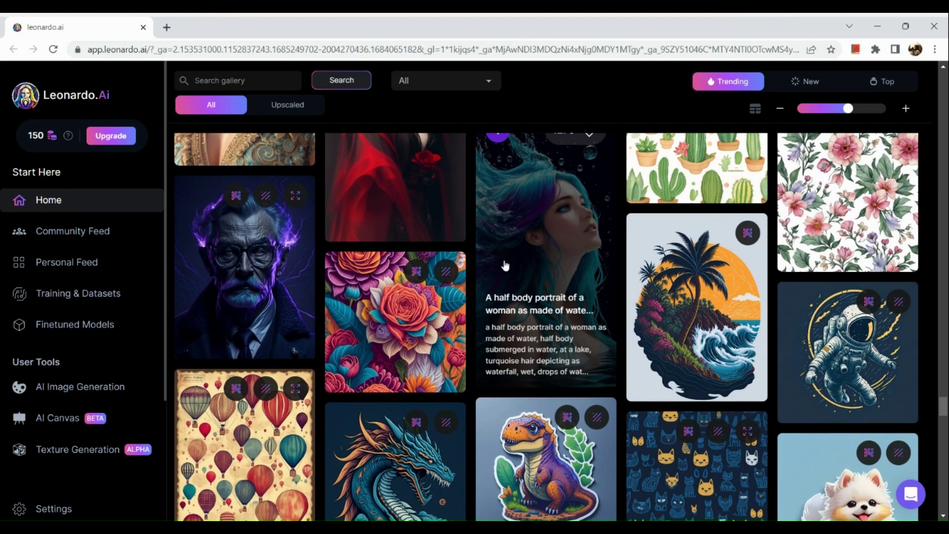
{"action": "scroll", "coordinate": [505, 266], "scroll_direction": "down", "scroll_amount": 6}
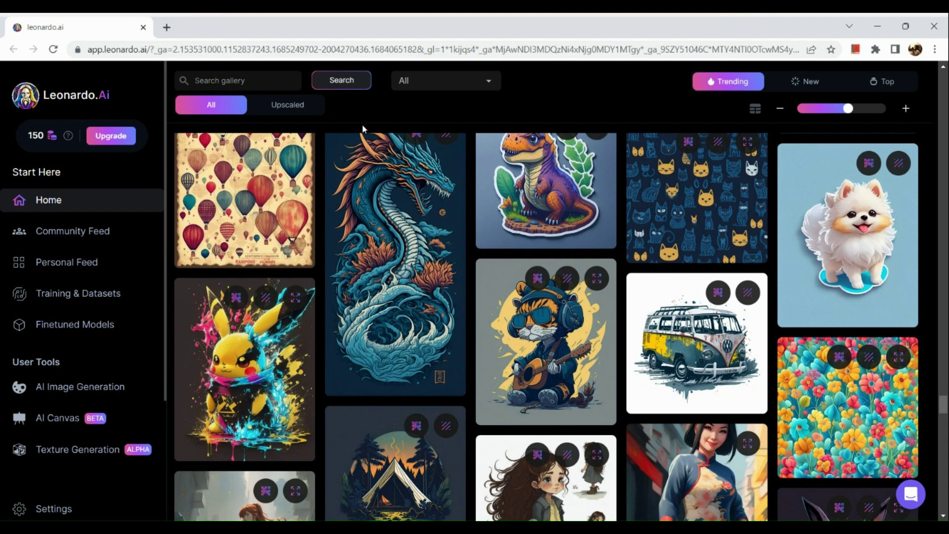
{"action": "mouse_move", "coordinate": [190, 328]}
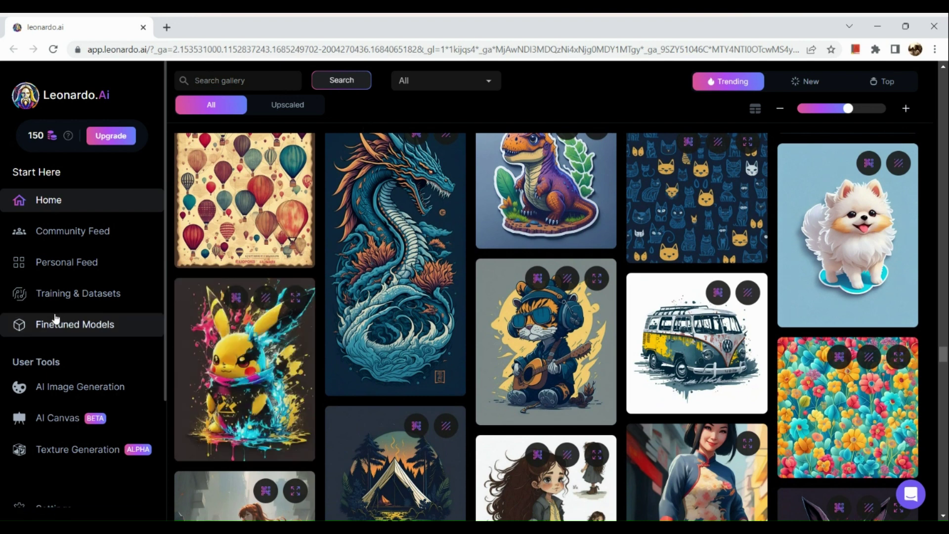
{"action": "scroll", "coordinate": [10, 339], "scroll_direction": "up", "scroll_amount": 5, "text": "ctrl"}
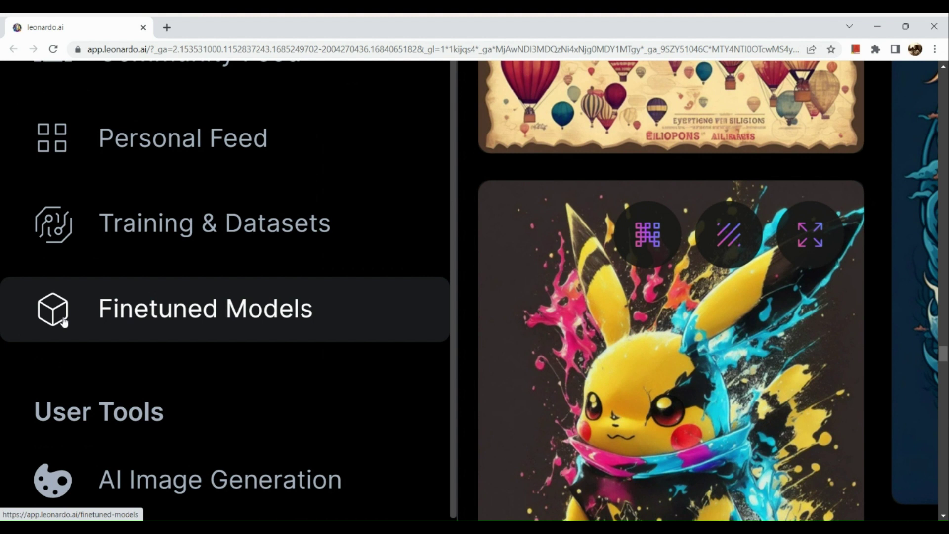
{"action": "scroll", "coordinate": [63, 322], "scroll_direction": "down", "scroll_amount": 3}
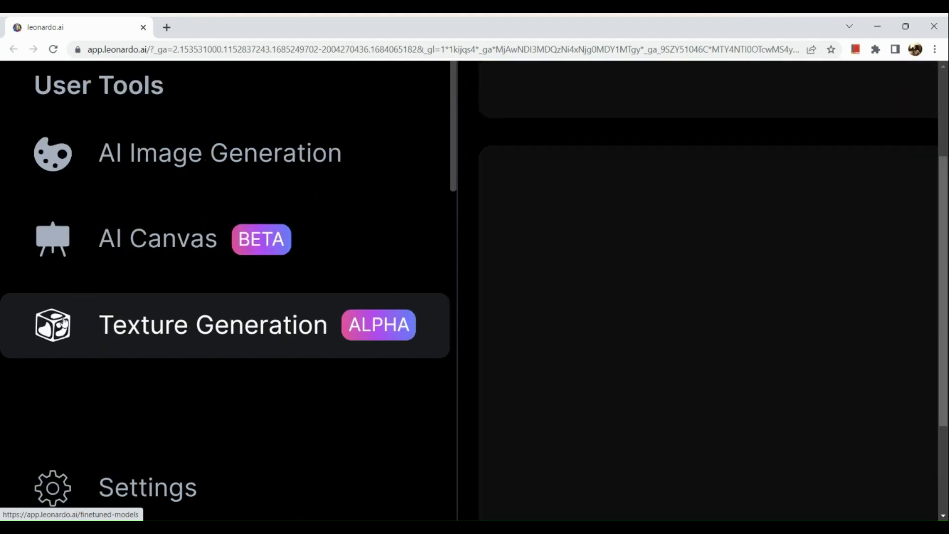
Go to Finetuned Models and scroll the Platform Models list, then back to the top.
{"action": "left_click", "coordinate": [64, 321]}
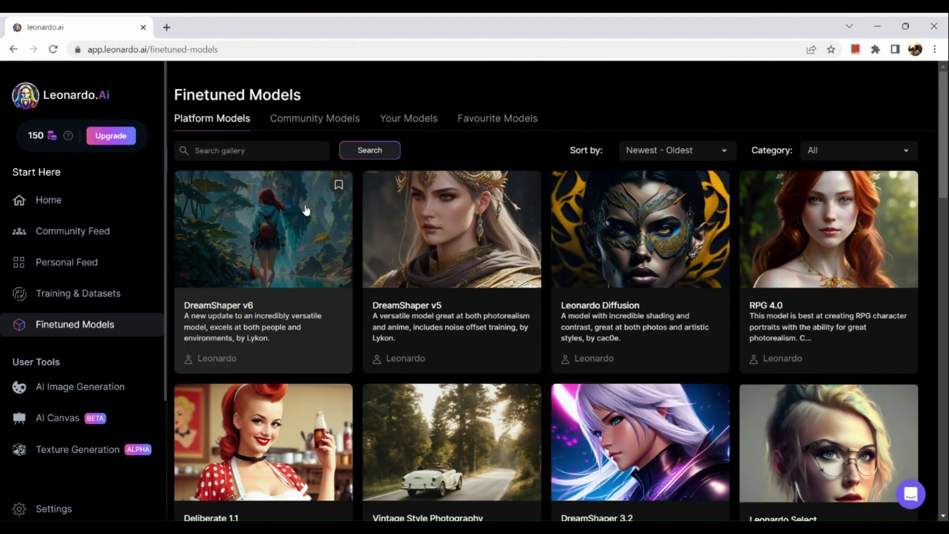
{"action": "scroll", "coordinate": [305, 210], "scroll_direction": "down", "scroll_amount": 6}
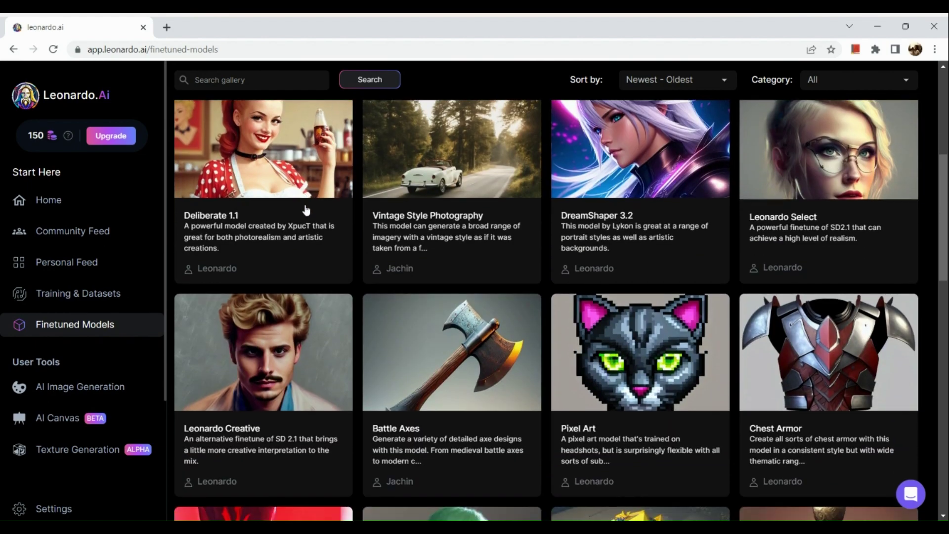
{"action": "scroll", "coordinate": [306, 210], "scroll_direction": "down", "scroll_amount": 13}
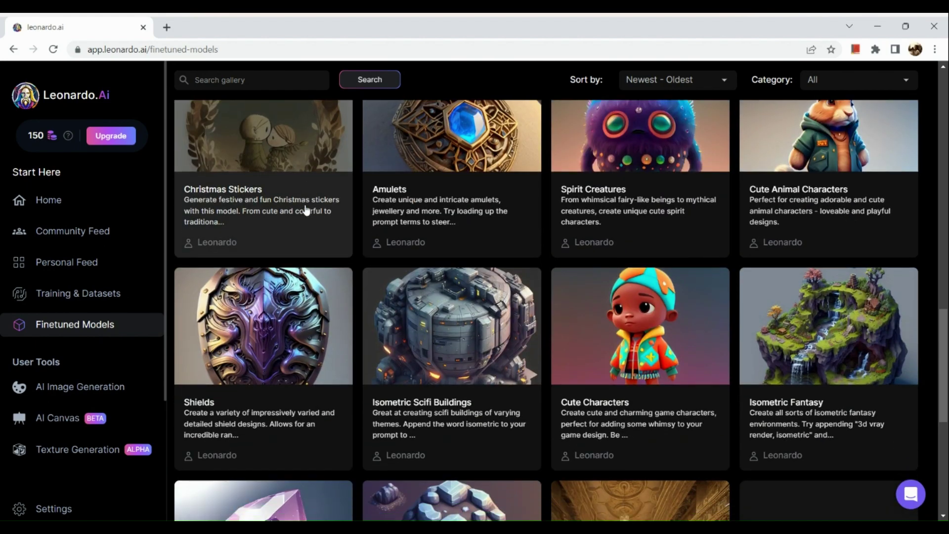
{"action": "scroll", "coordinate": [307, 210], "scroll_direction": "down", "scroll_amount": 4}
{"action": "scroll", "coordinate": [307, 210], "scroll_direction": "up", "scroll_amount": 19}
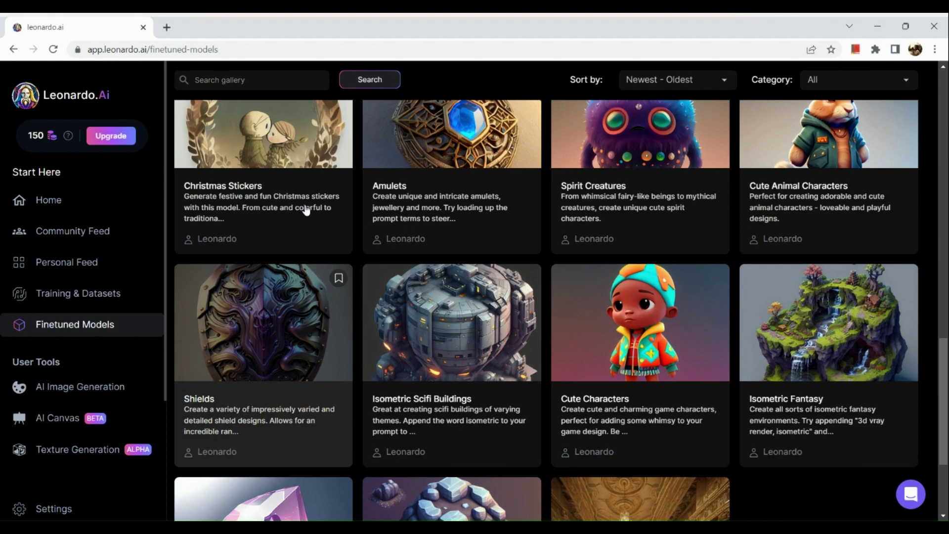
{"action": "scroll", "coordinate": [307, 210], "scroll_direction": "up", "scroll_amount": 4}
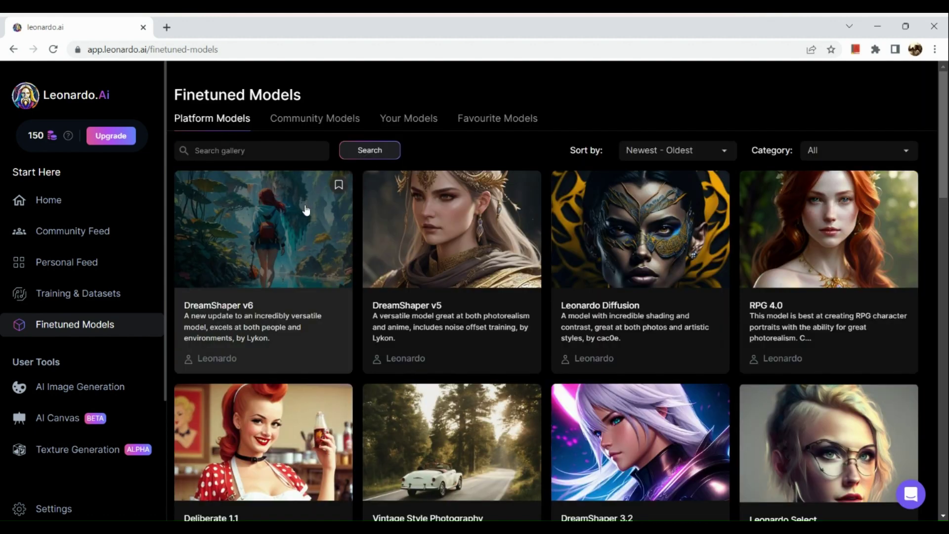
{"action": "left_click", "coordinate": [343, 120]}
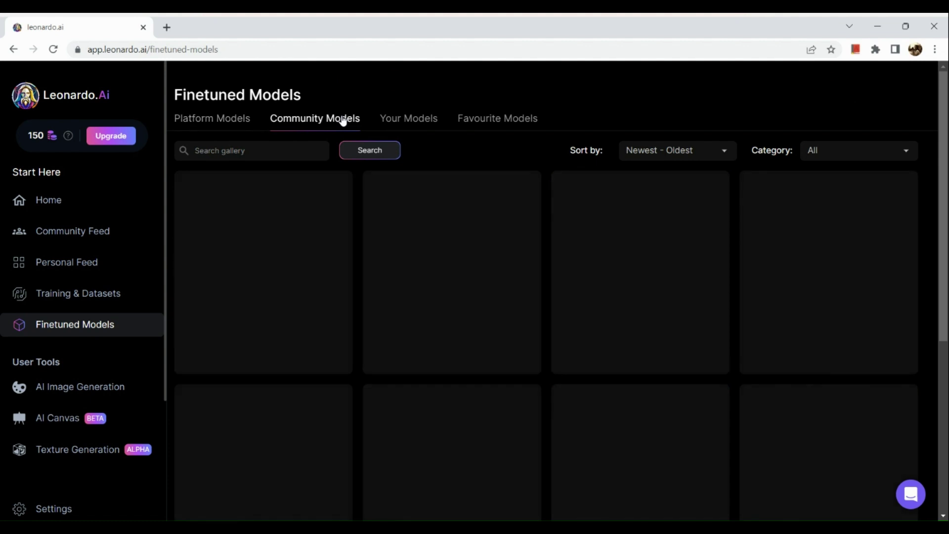
{"action": "scroll", "coordinate": [307, 274], "scroll_direction": "down", "scroll_amount": 4}
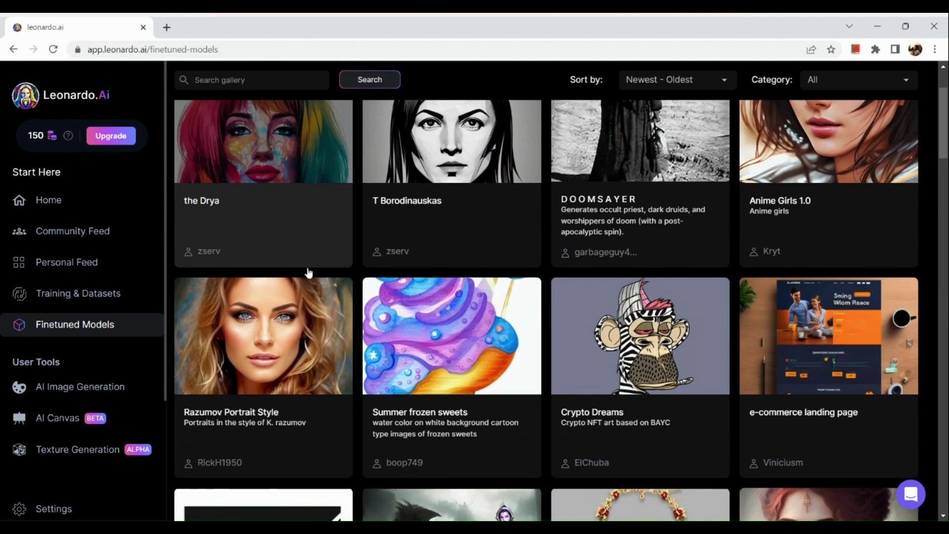
{"action": "scroll", "coordinate": [307, 270], "scroll_direction": "down", "scroll_amount": 5}
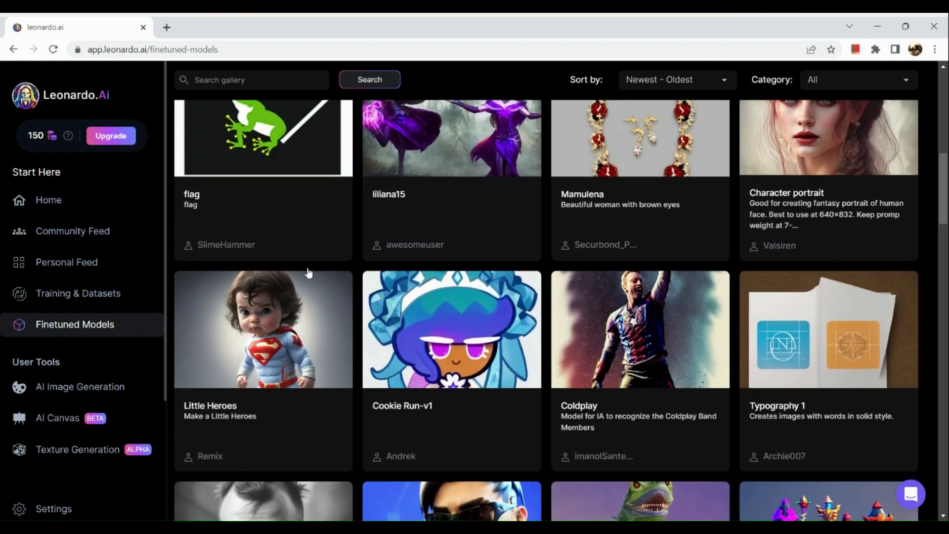
{"action": "scroll", "coordinate": [307, 271], "scroll_direction": "down", "scroll_amount": 4}
{"action": "scroll", "coordinate": [307, 268], "scroll_direction": "down", "scroll_amount": 5}
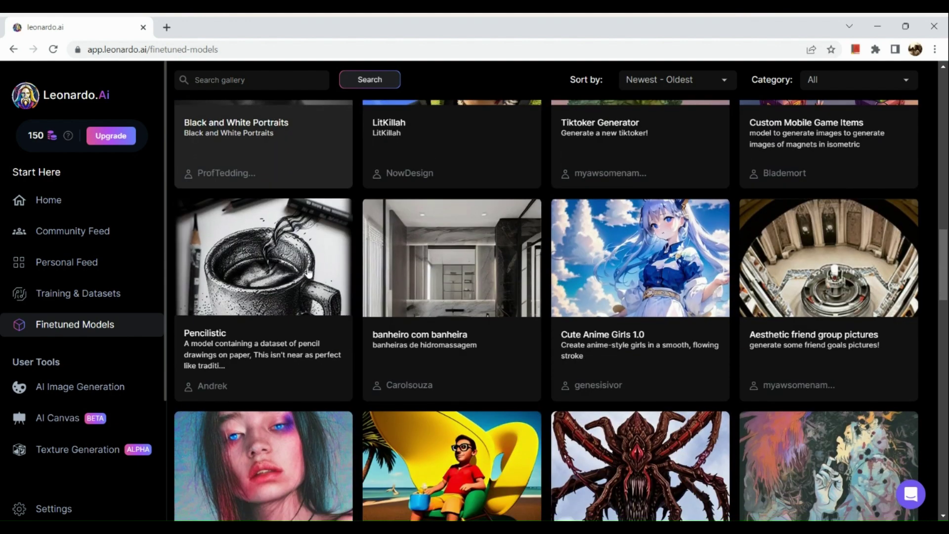
{"action": "scroll", "coordinate": [317, 123], "scroll_direction": "down", "scroll_amount": 10}
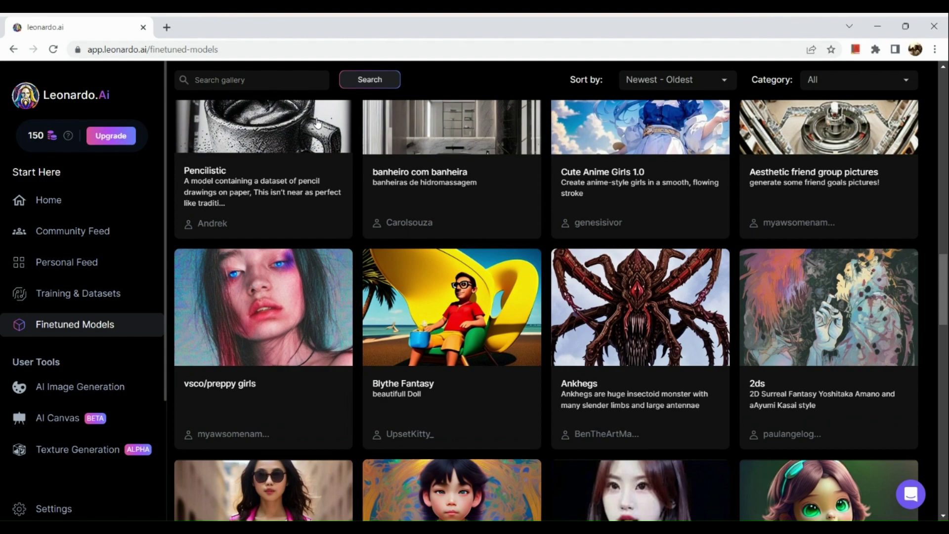
{"action": "scroll", "coordinate": [318, 123], "scroll_direction": "down", "scroll_amount": 12}
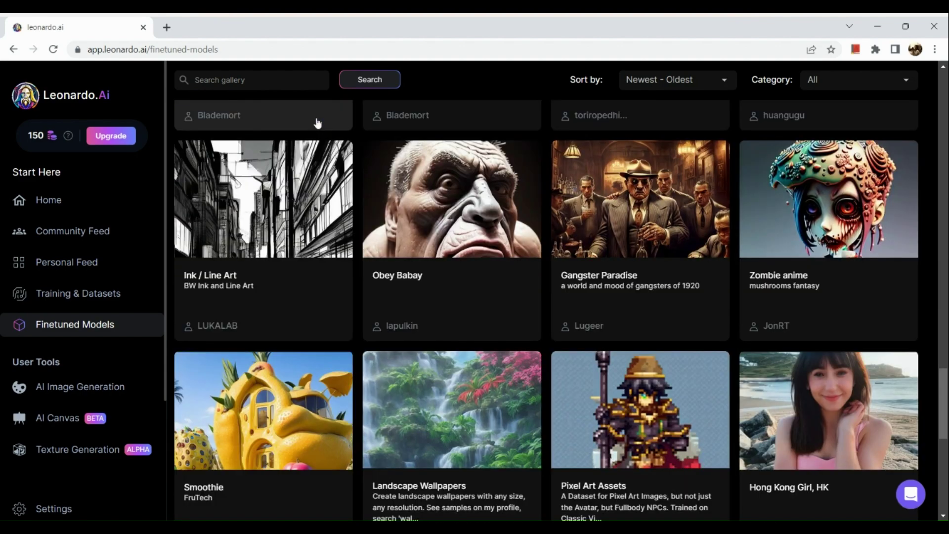
{"action": "scroll", "coordinate": [318, 124], "scroll_direction": "down", "scroll_amount": 7}
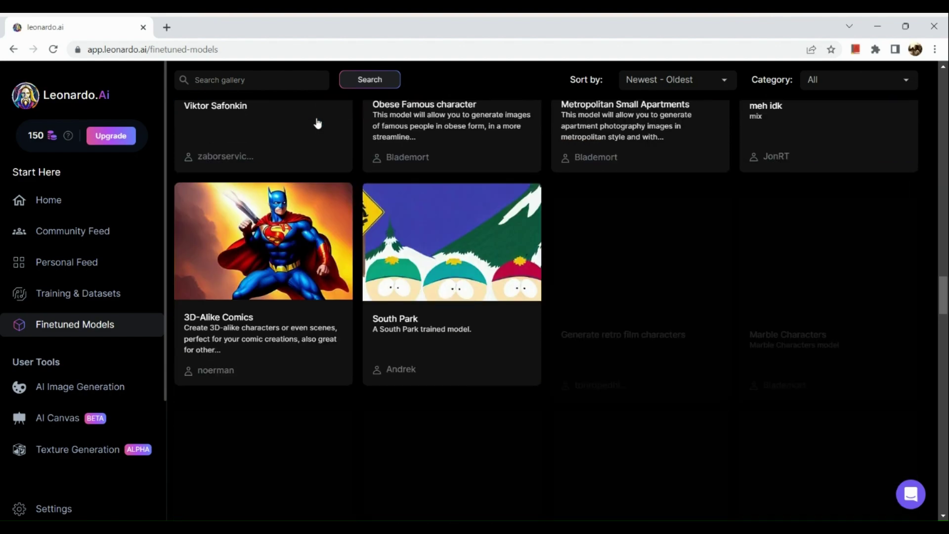
{"action": "scroll", "coordinate": [317, 123], "scroll_direction": "down", "scroll_amount": 12}
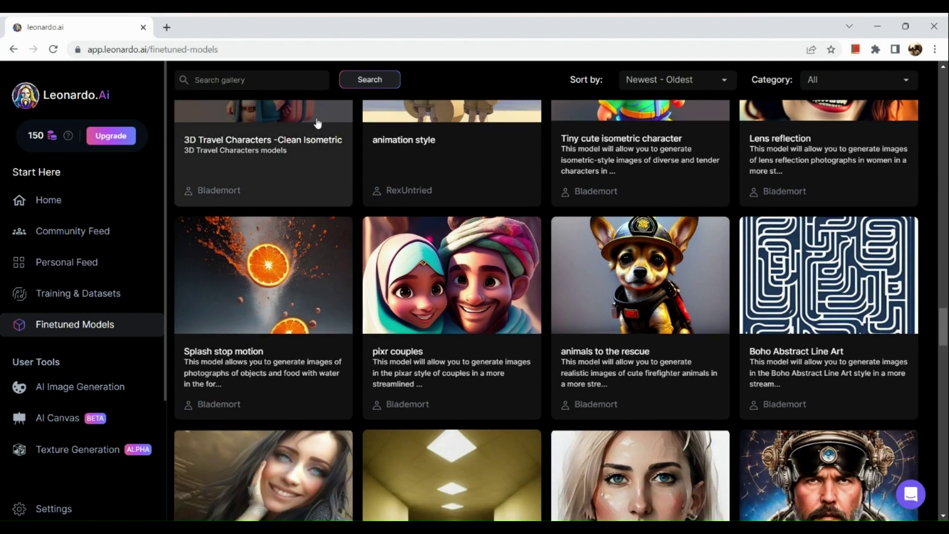
{"action": "scroll", "coordinate": [318, 123], "scroll_direction": "up", "scroll_amount": 9}
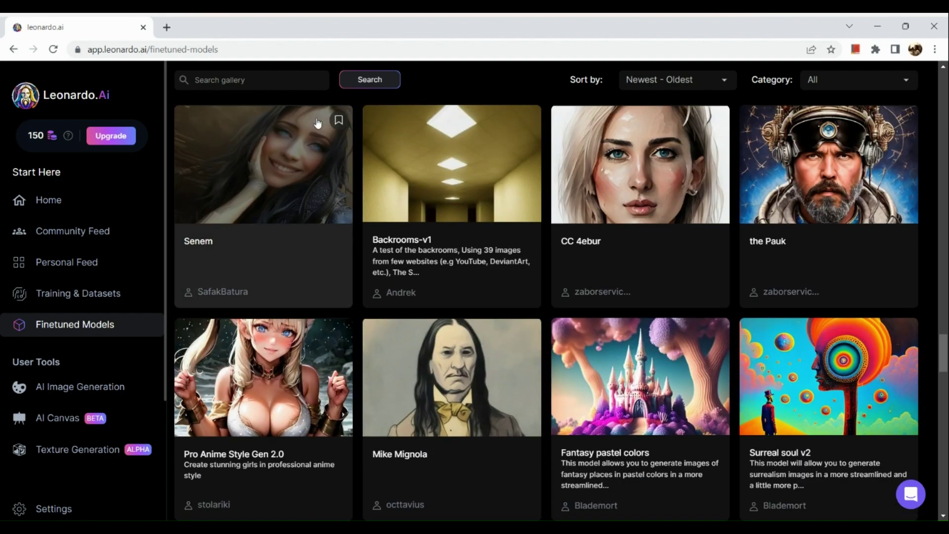
{"action": "scroll", "coordinate": [317, 123], "scroll_direction": "up", "scroll_amount": 20}
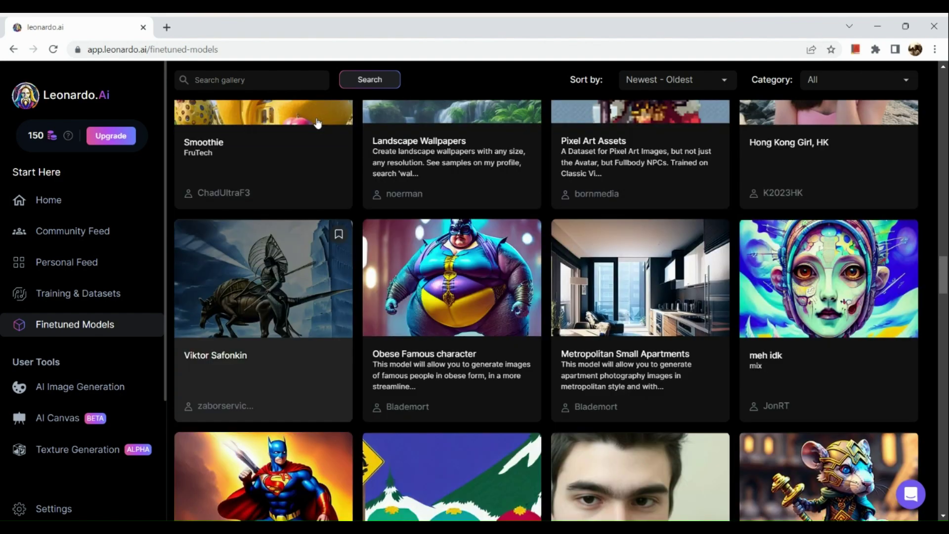
{"action": "scroll", "coordinate": [318, 123], "scroll_direction": "up", "scroll_amount": 20}
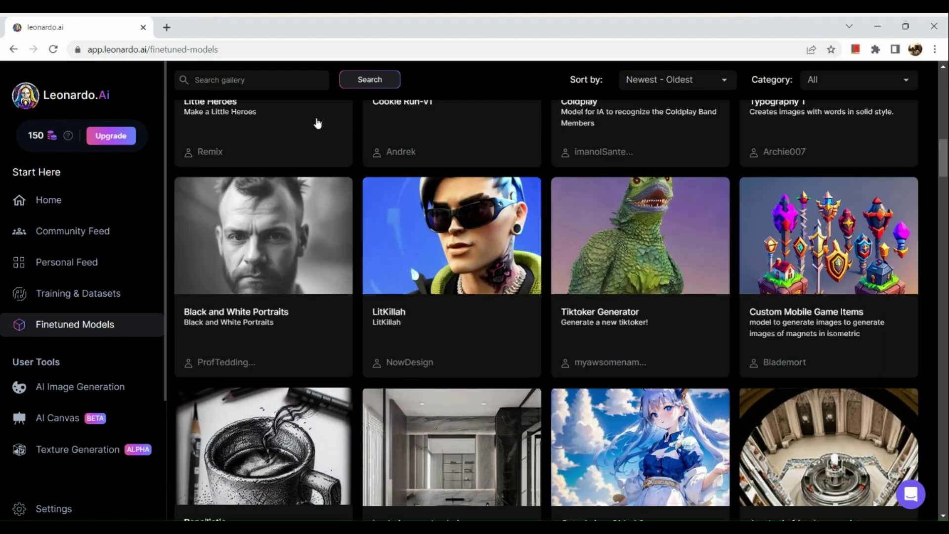
{"action": "scroll", "coordinate": [318, 123], "scroll_direction": "up", "scroll_amount": 4}
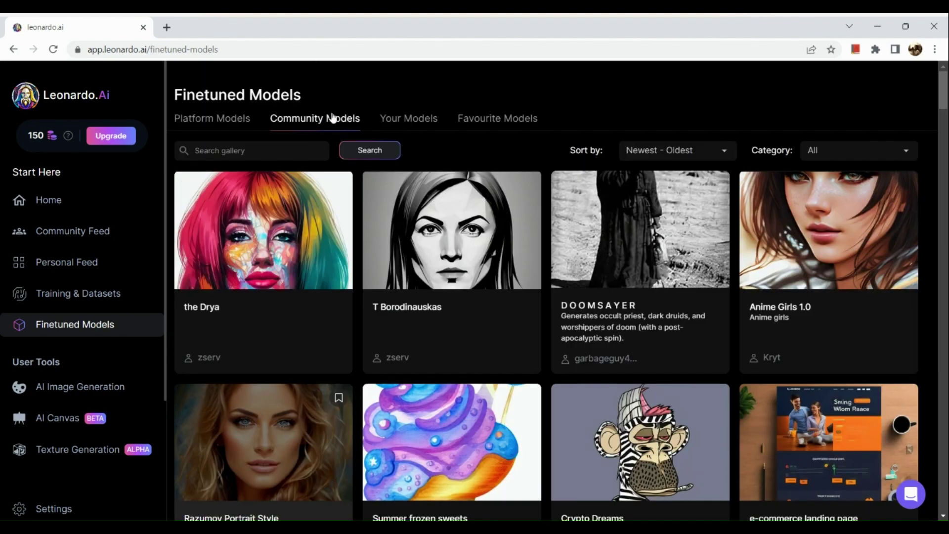
Check the Your Models and Favourite Models tabs, both showing no models found.
{"action": "left_click", "coordinate": [428, 120]}
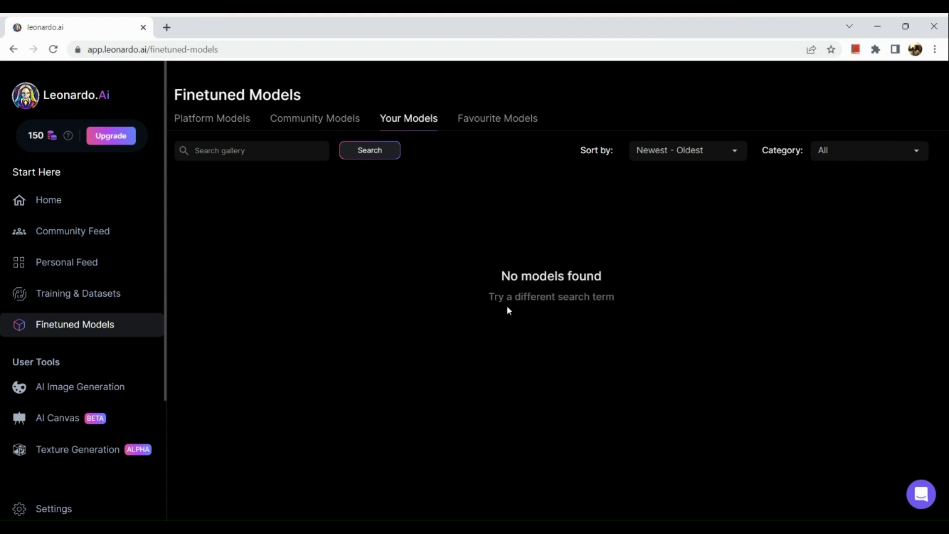
{"action": "left_click", "coordinate": [515, 119]}
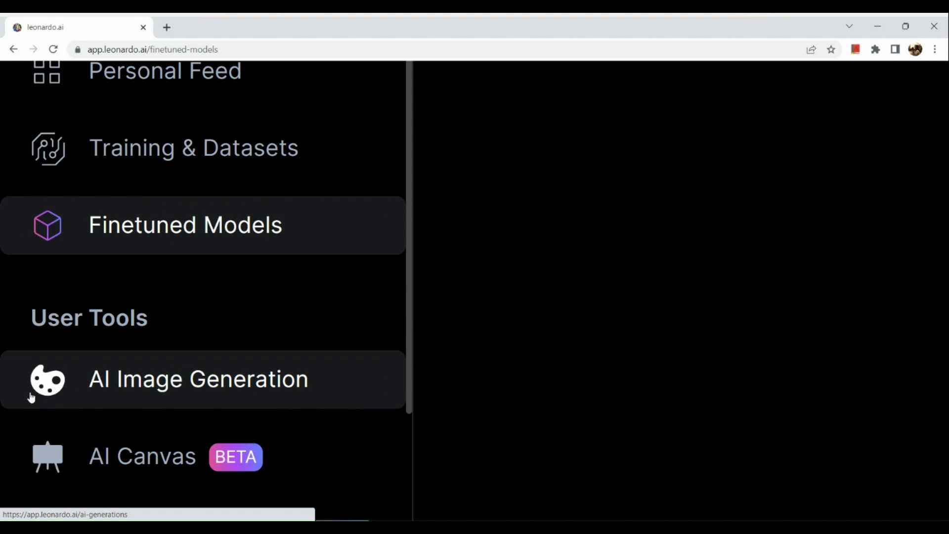
Open the AI Image Generation tool and put the cursor in the prompt box.
{"action": "left_click", "coordinate": [30, 397]}
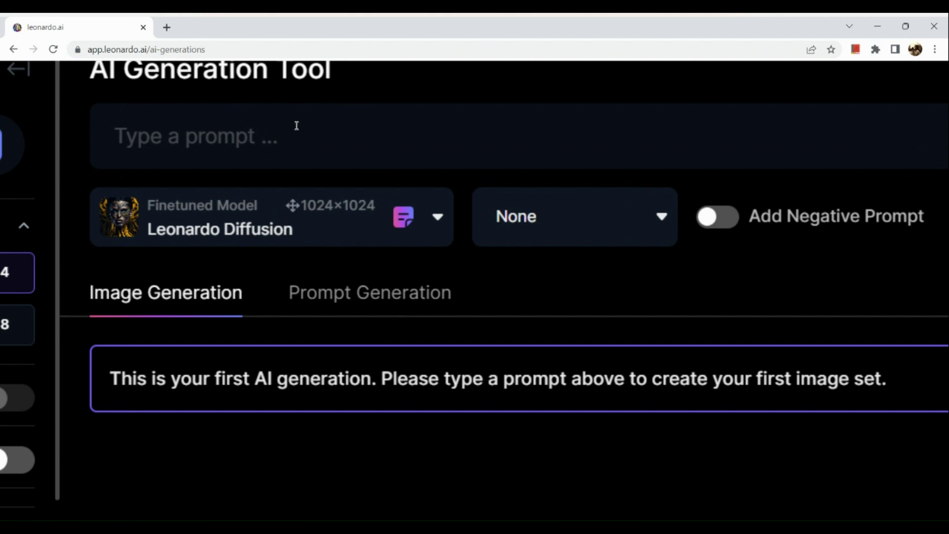
{"action": "left_click", "coordinate": [296, 125]}
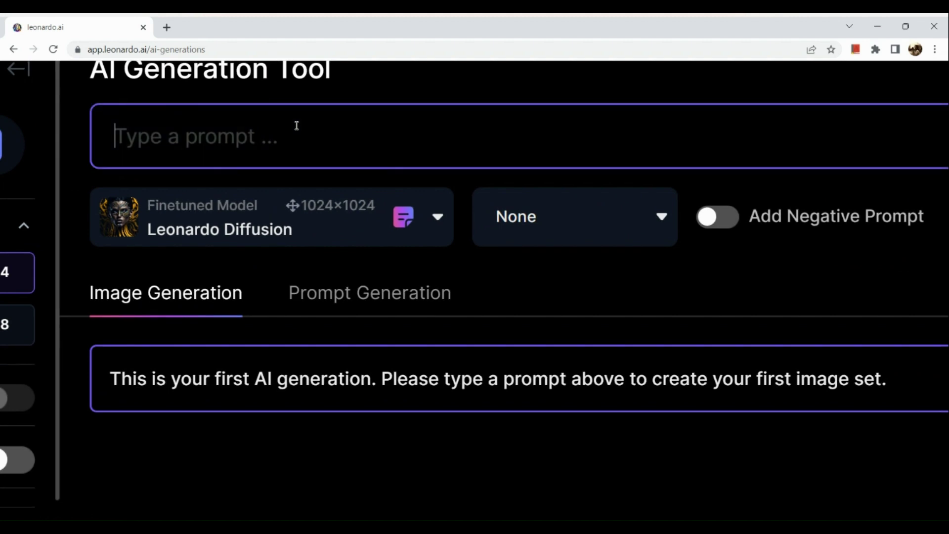
{"action": "scroll", "coordinate": [297, 125], "scroll_direction": "up", "scroll_amount": 3}
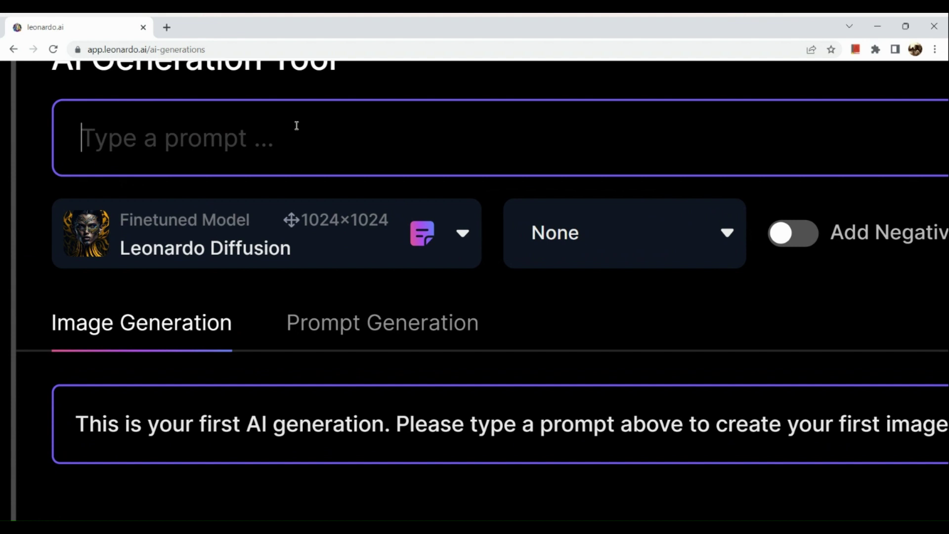
Enter the prompt 'A phot of an English man,' followed by the character's name.
{"action": "type", "text": "A "}
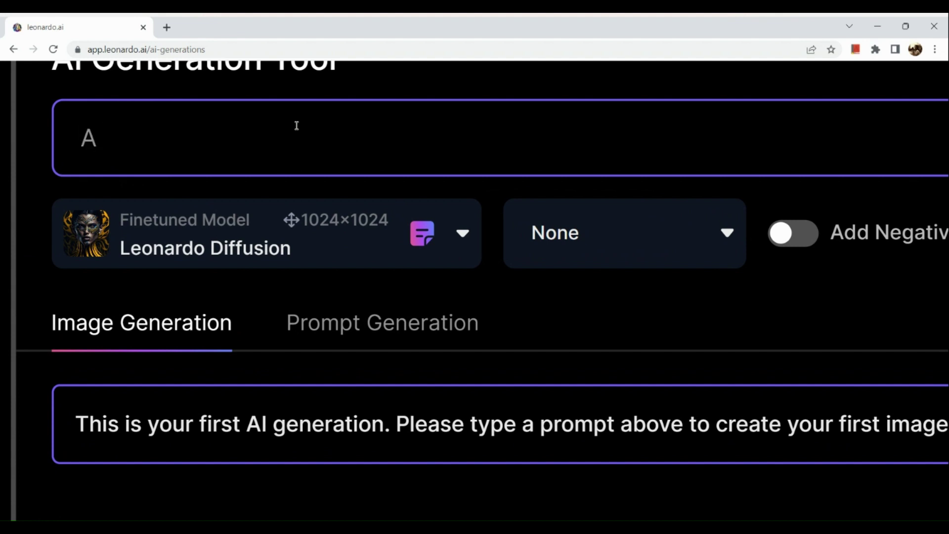
{"action": "type", "text": "guy"}
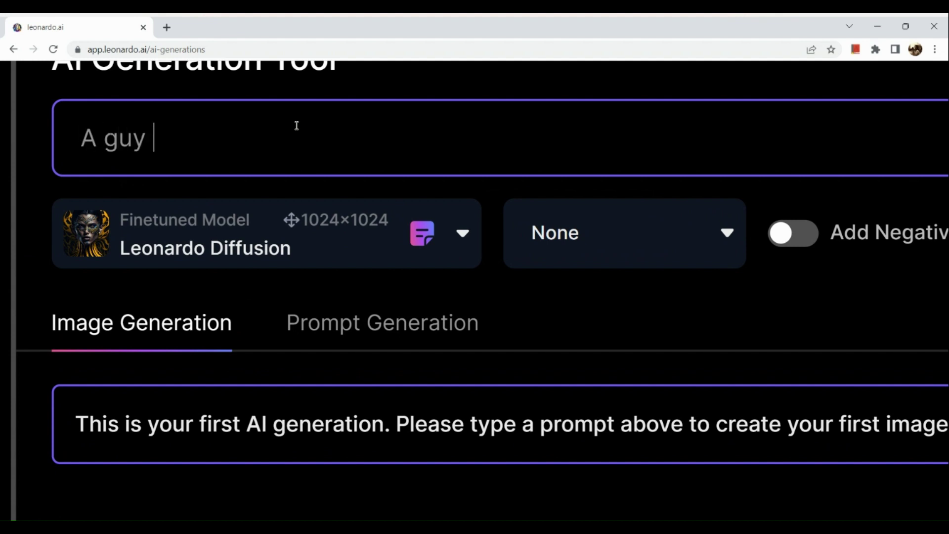
{"action": "key", "text": "BackSpace"}
{"action": "key", "text": "BackSpace"}
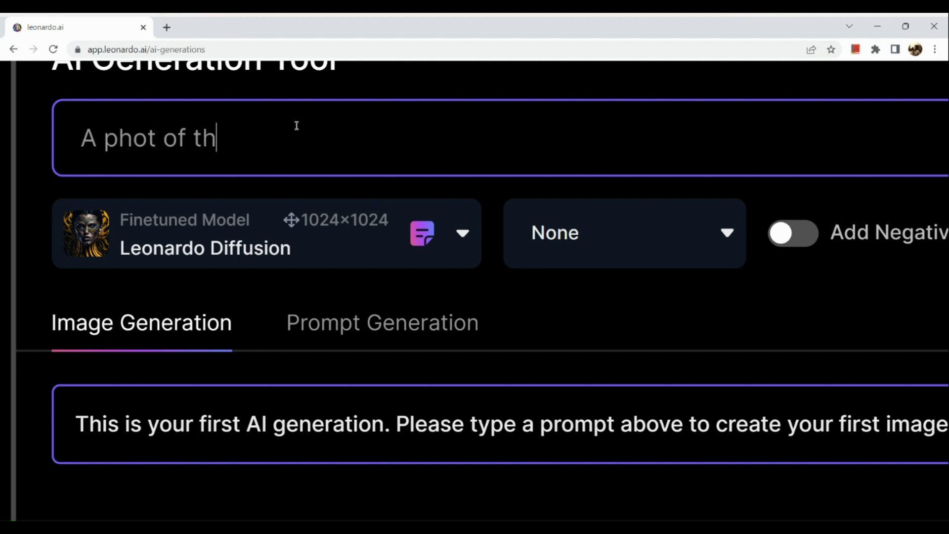
{"action": "type", "text": "phot of a guy"}
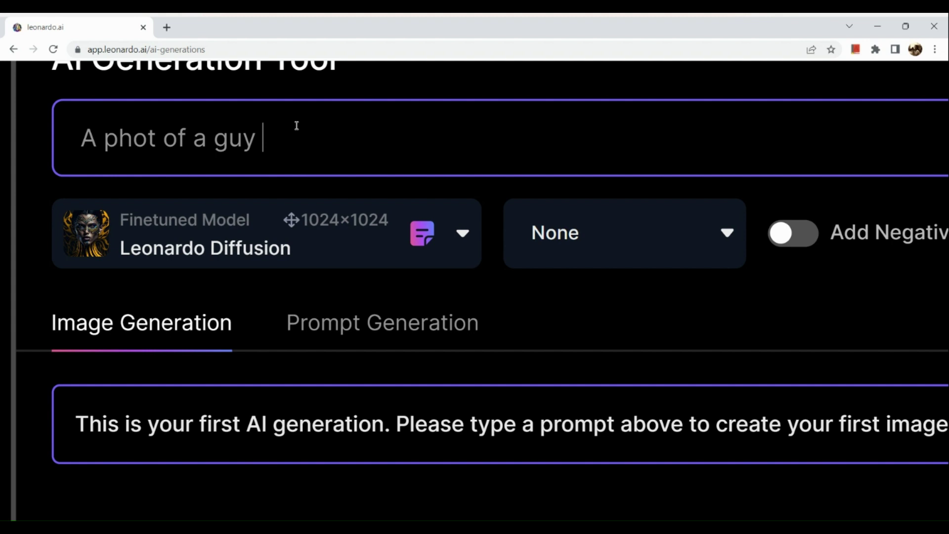
{"action": "key", "text": "BackSpace"}
{"action": "key", "text": "BackSpace"}
{"action": "key", "text": "BackSpace"}
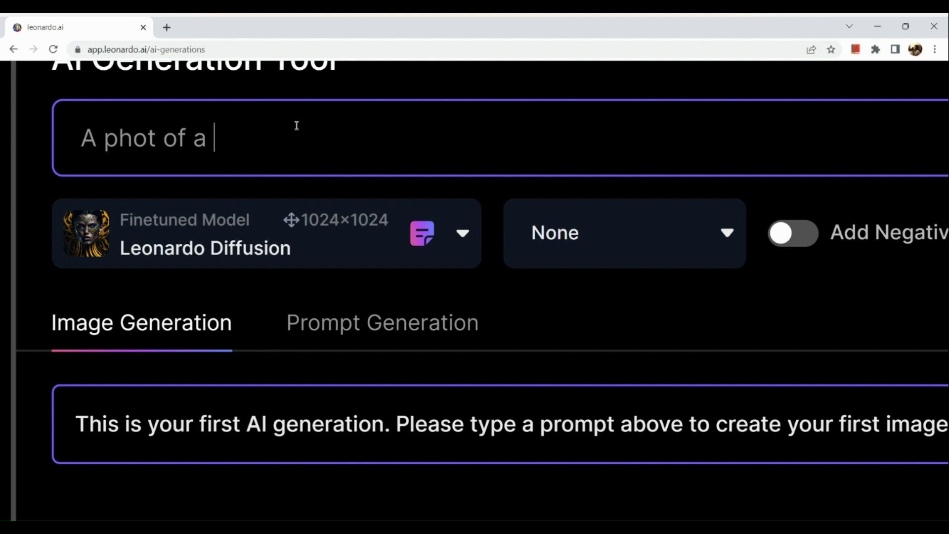
{"action": "type", "text": "n English man"}
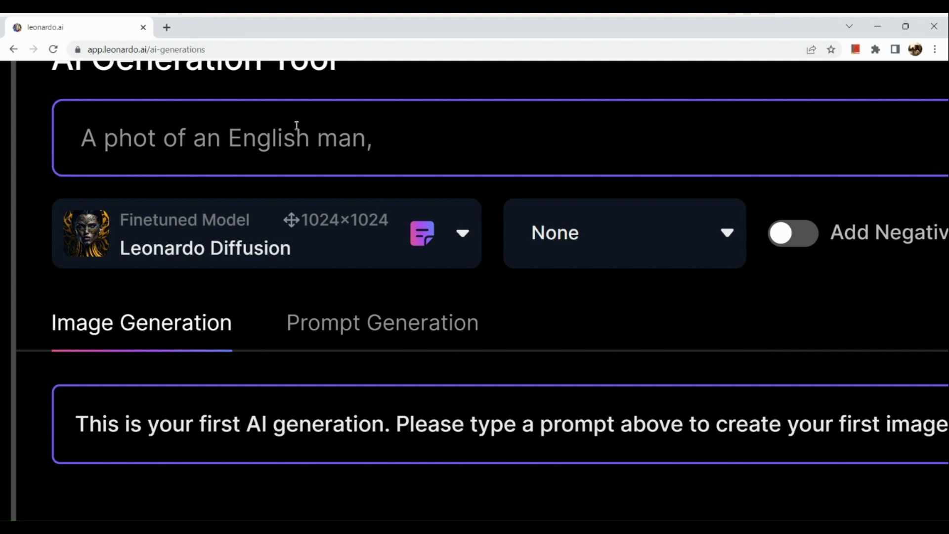
{"action": "type", "text": ", Daman"}
{"action": "type", "text": "on Salvat"}
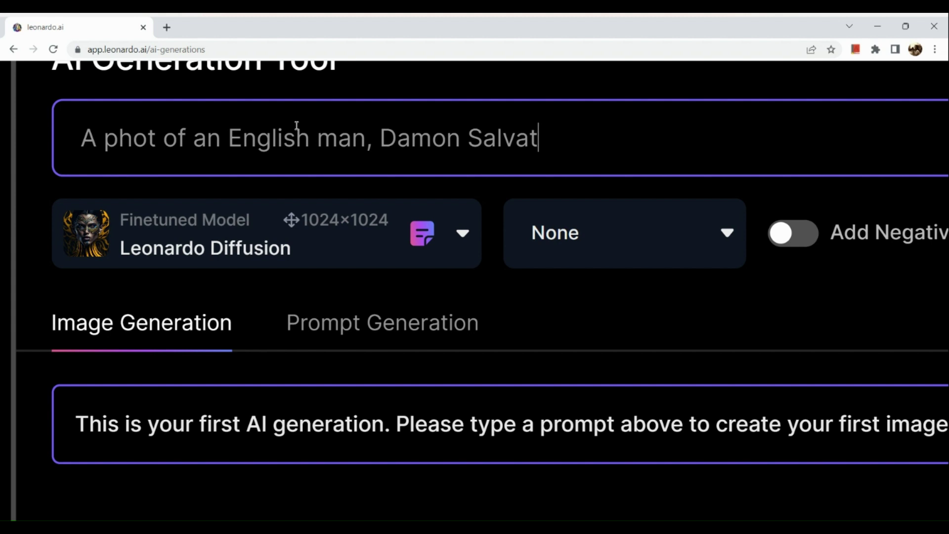
{"action": "type", "text": "ore"}
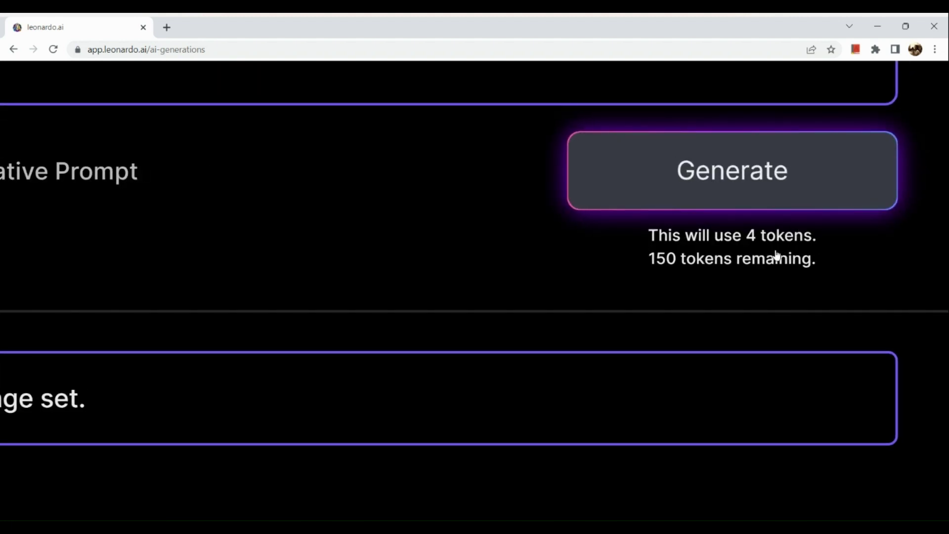
Generate four 768×768 portraits, then correct 'phot' to 'photo' in the prompt.
{"action": "left_click", "coordinate": [774, 184]}
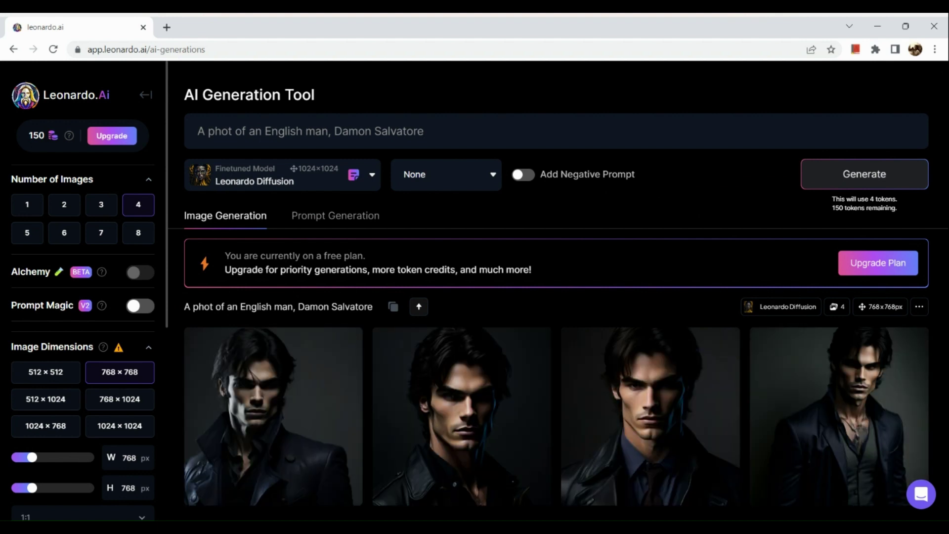
{"action": "mouse_move", "coordinate": [610, 421]}
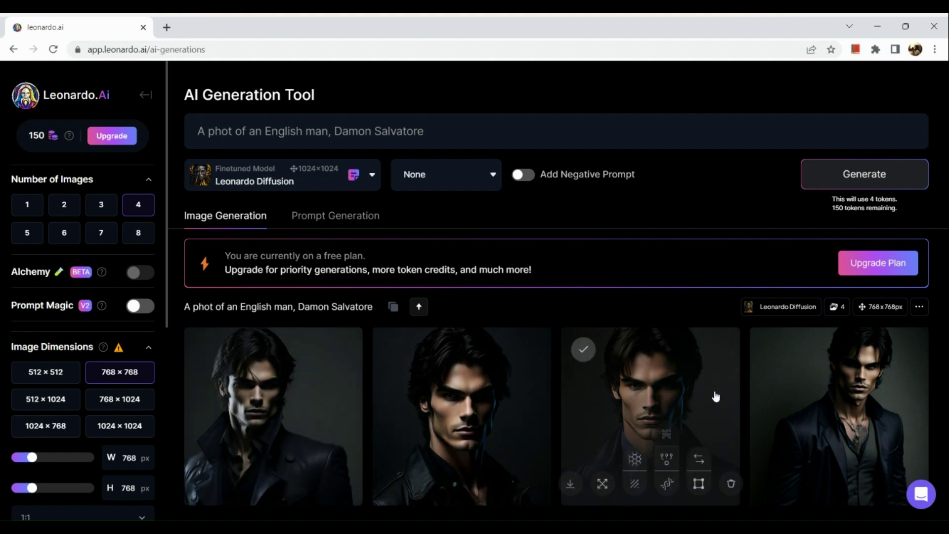
{"action": "mouse_move", "coordinate": [824, 411]}
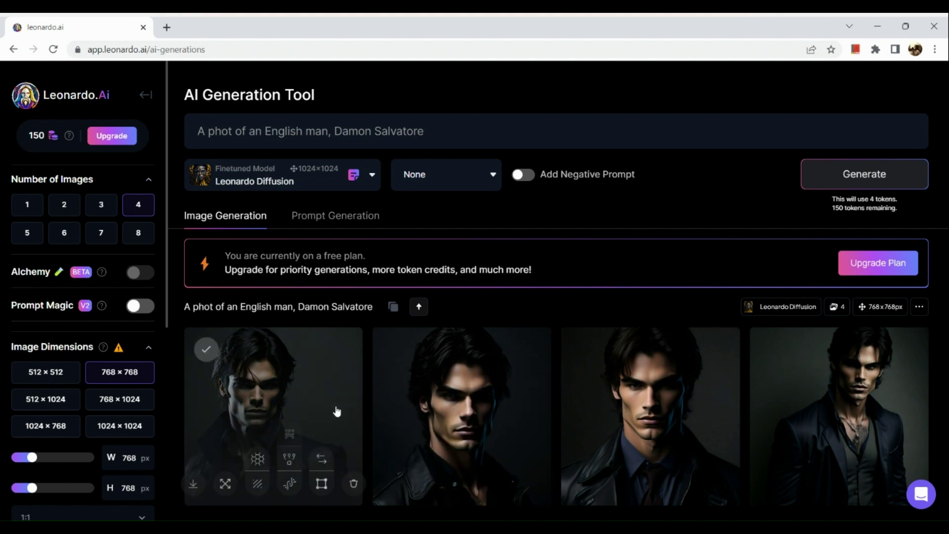
{"action": "left_click", "coordinate": [234, 131]}
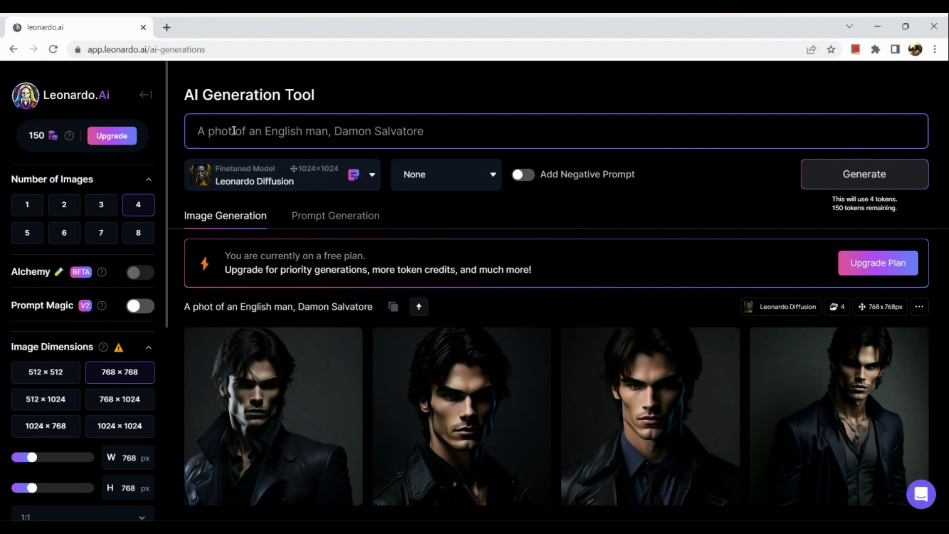
{"action": "type", "text": "o"}
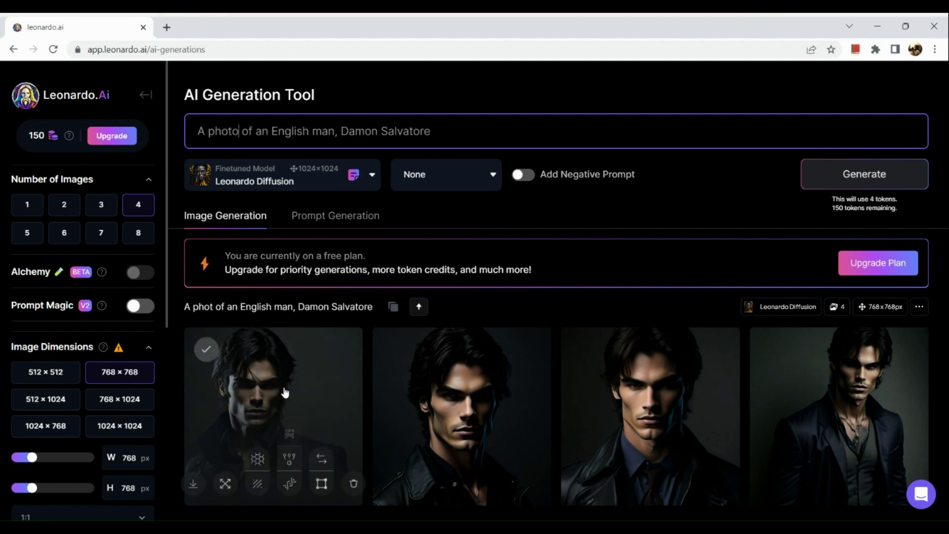
{"action": "left_click", "coordinate": [284, 392]}
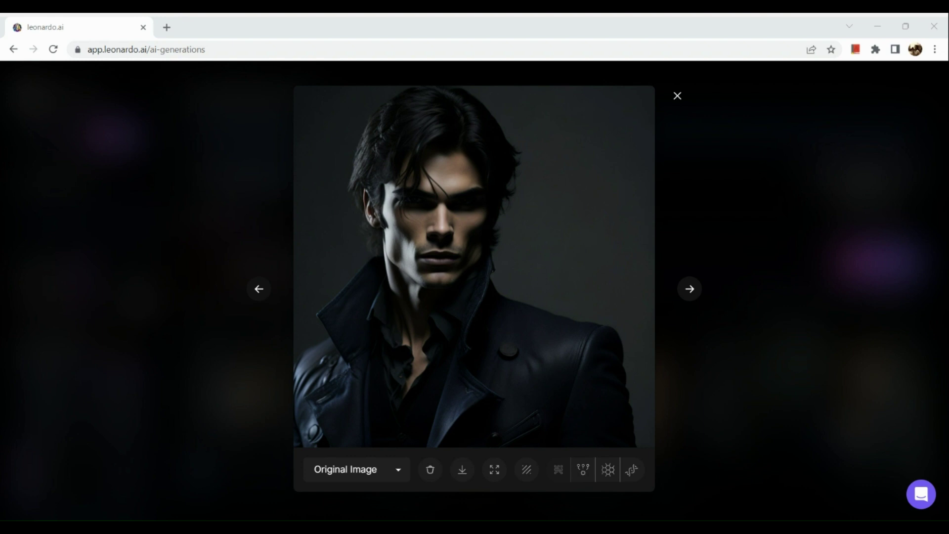
{"action": "left_click", "coordinate": [560, 470]}
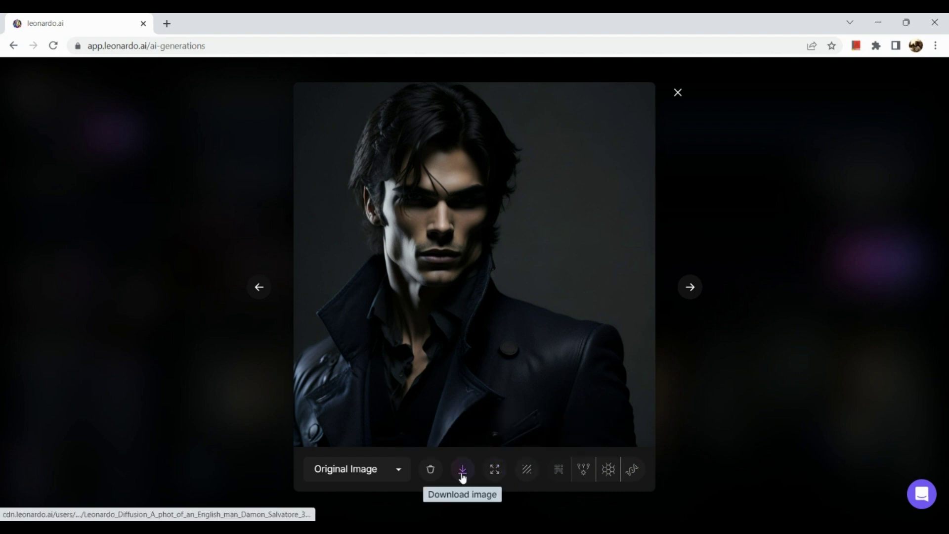
{"action": "left_click", "coordinate": [400, 474]}
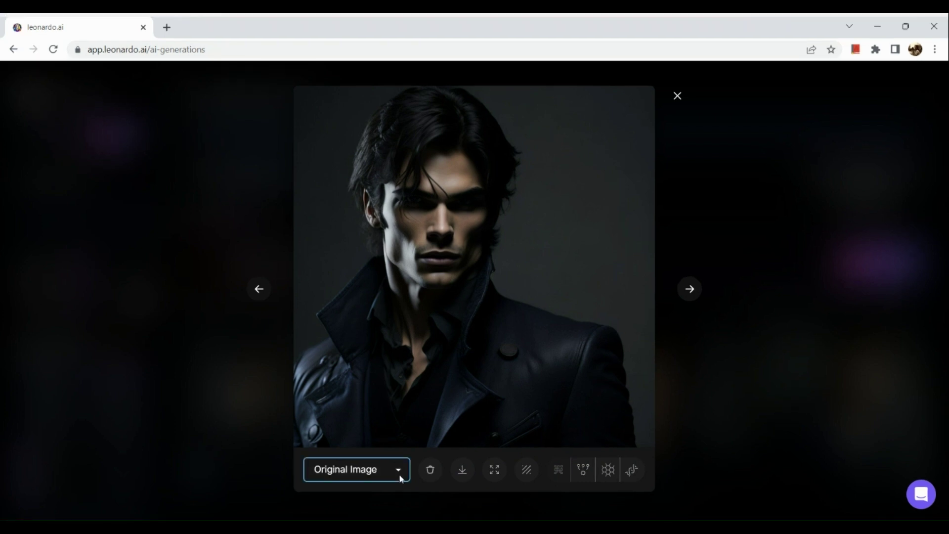
{"action": "left_click", "coordinate": [677, 95]}
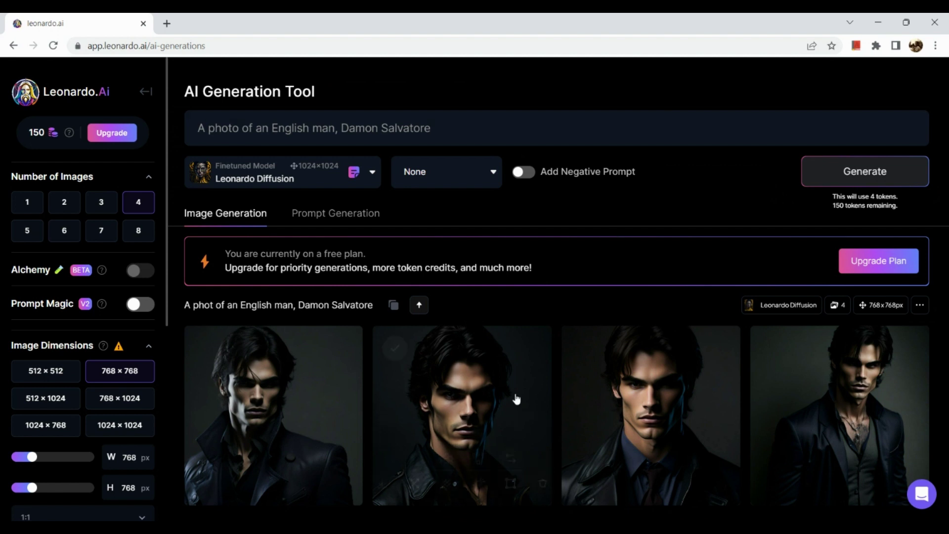
Append ', holding flowers' to the prompt and generate four new images.
{"action": "mouse_move", "coordinate": [515, 398]}
{"action": "left_click", "coordinate": [440, 133]}
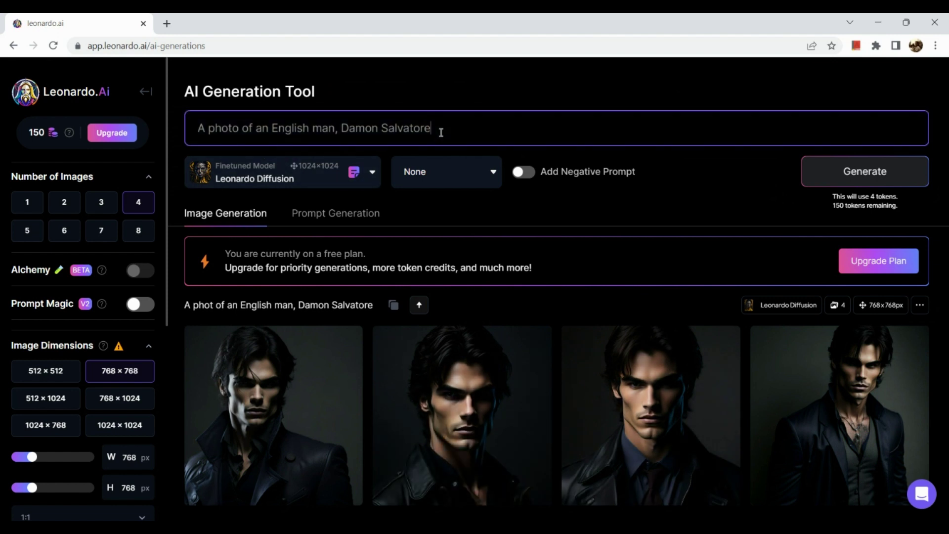
{"action": "type", "text": ", holding a"}
{"action": "key", "text": "BackSpace"}
{"action": "type", "text": "flowers"}
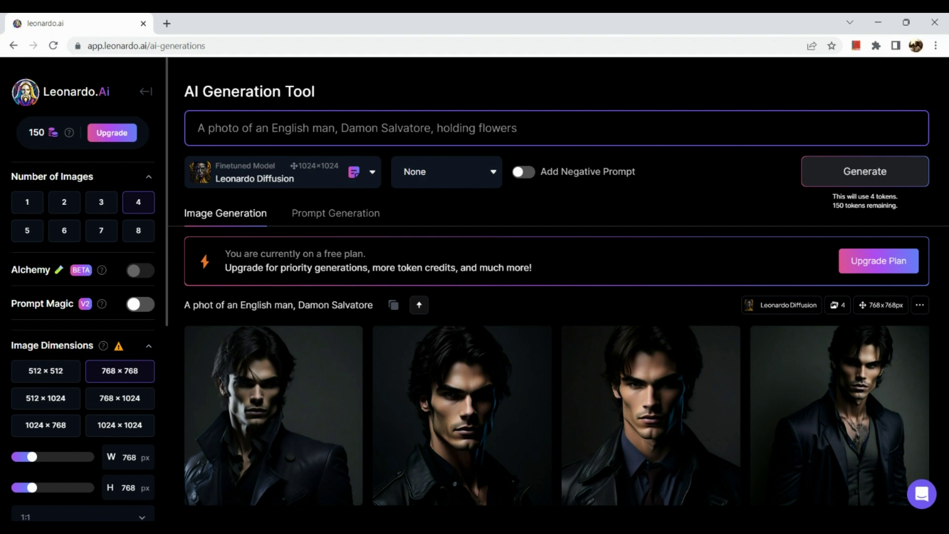
{"action": "scroll", "coordinate": [891, 190], "scroll_direction": "up", "scroll_amount": 5}
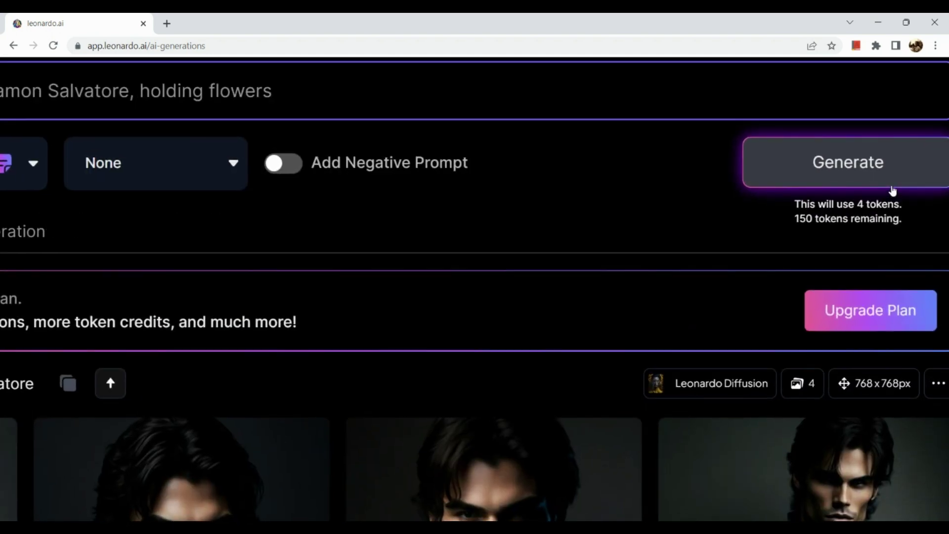
{"action": "left_click", "coordinate": [891, 186]}
{"action": "scroll", "coordinate": [892, 189], "scroll_direction": "down", "scroll_amount": 5}
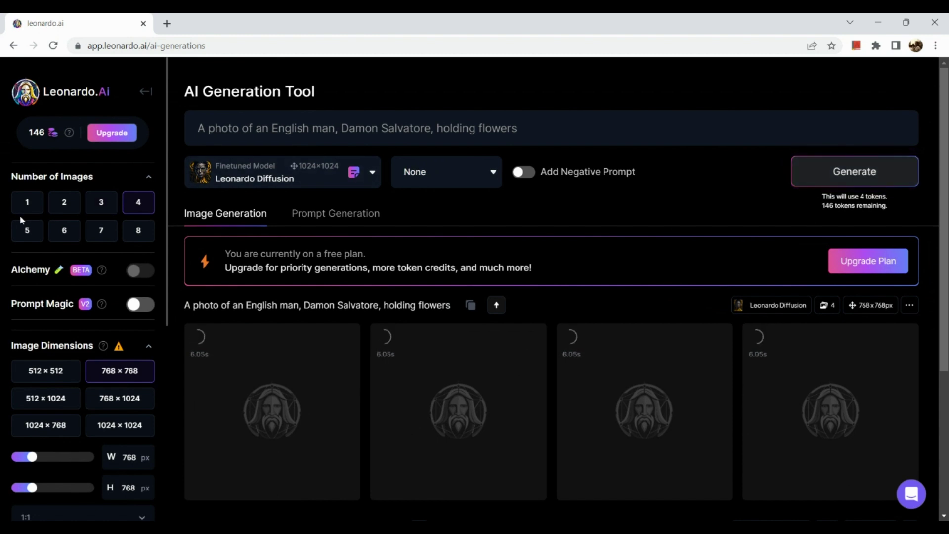
Set Number of Images to 2 and review the four finished portraits holding red roses.
{"action": "scroll", "coordinate": [79, 213], "scroll_direction": "up", "scroll_amount": 5}
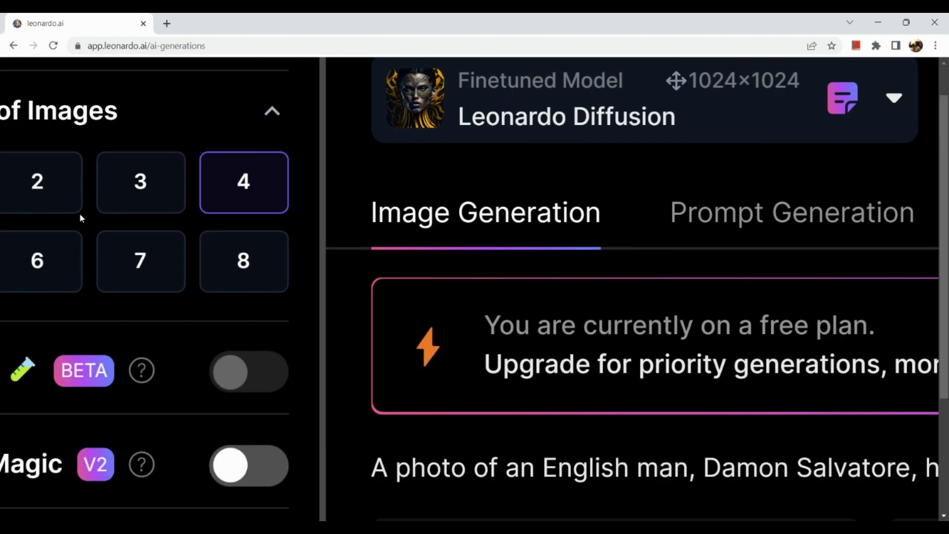
{"action": "scroll", "coordinate": [40, 206], "scroll_direction": "left", "scroll_amount": 3}
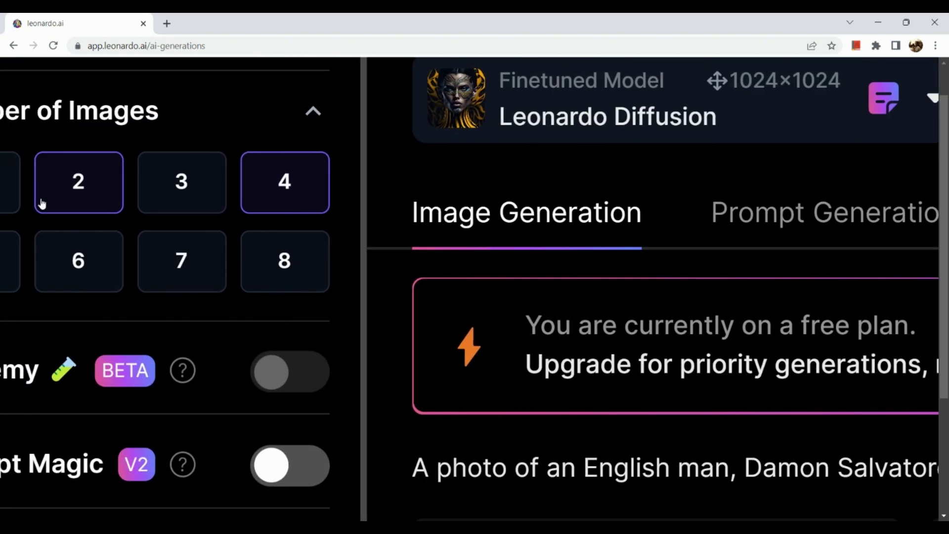
{"action": "left_click", "coordinate": [154, 189]}
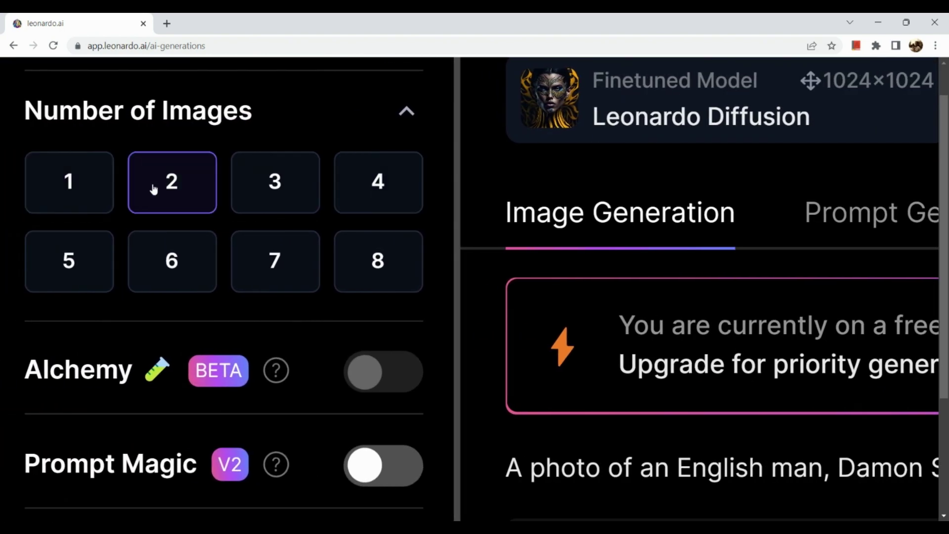
{"action": "scroll", "coordinate": [154, 189], "scroll_direction": "down", "scroll_amount": 5}
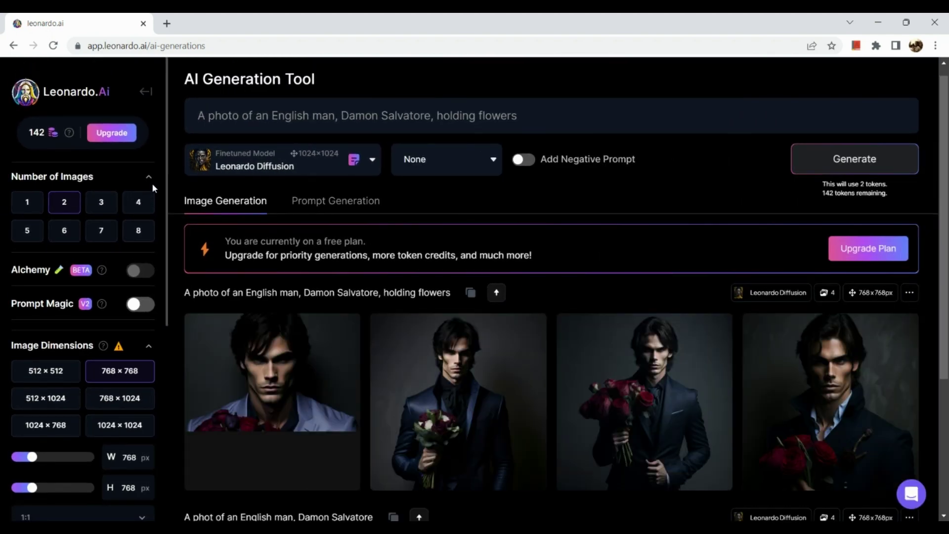
{"action": "scroll", "coordinate": [318, 453], "scroll_direction": "down", "scroll_amount": 4}
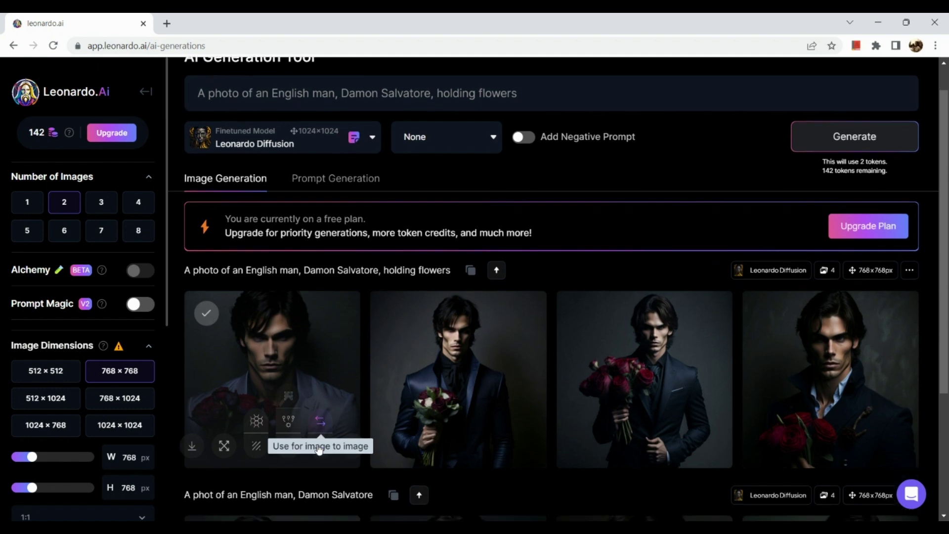
{"action": "scroll", "coordinate": [319, 451], "scroll_direction": "up", "scroll_amount": 3}
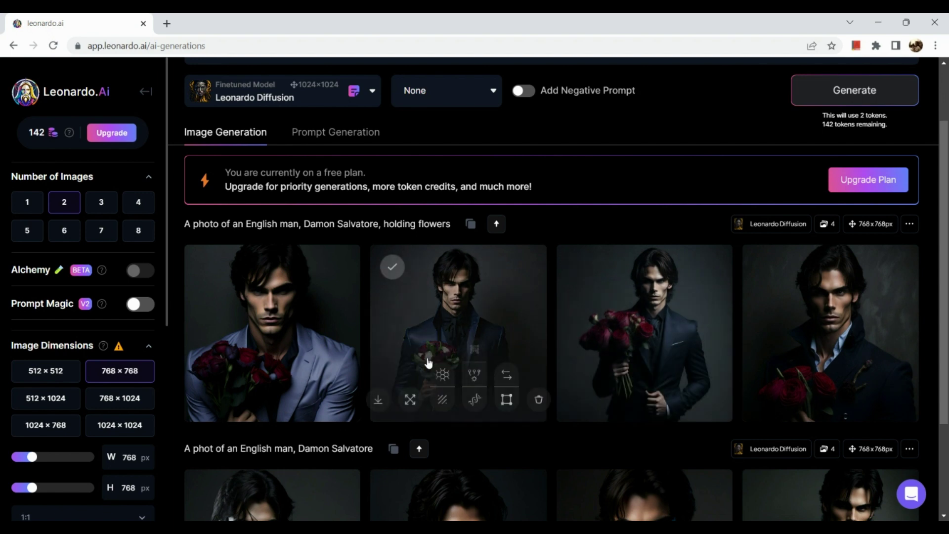
{"action": "scroll", "coordinate": [291, 338], "scroll_direction": "down", "scroll_amount": 3}
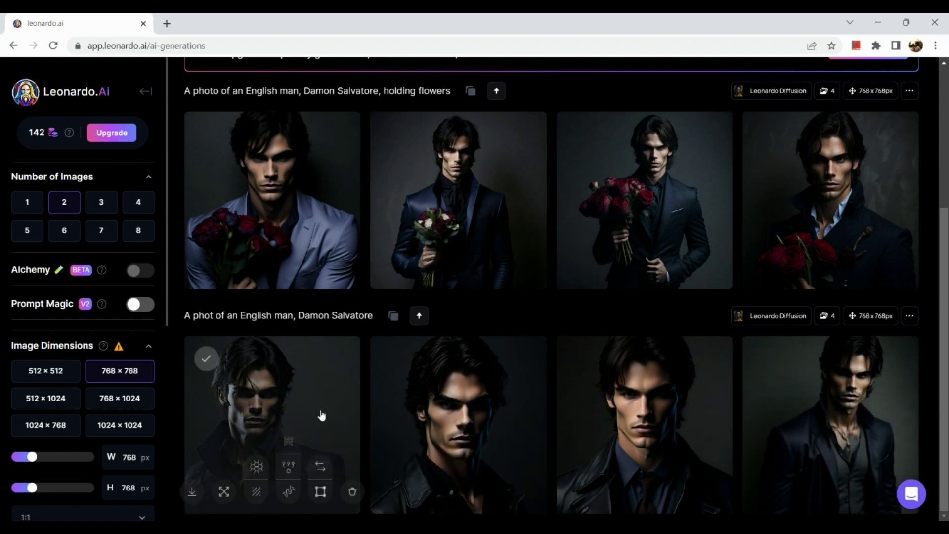
{"action": "scroll", "coordinate": [322, 414], "scroll_direction": "up", "scroll_amount": 5}
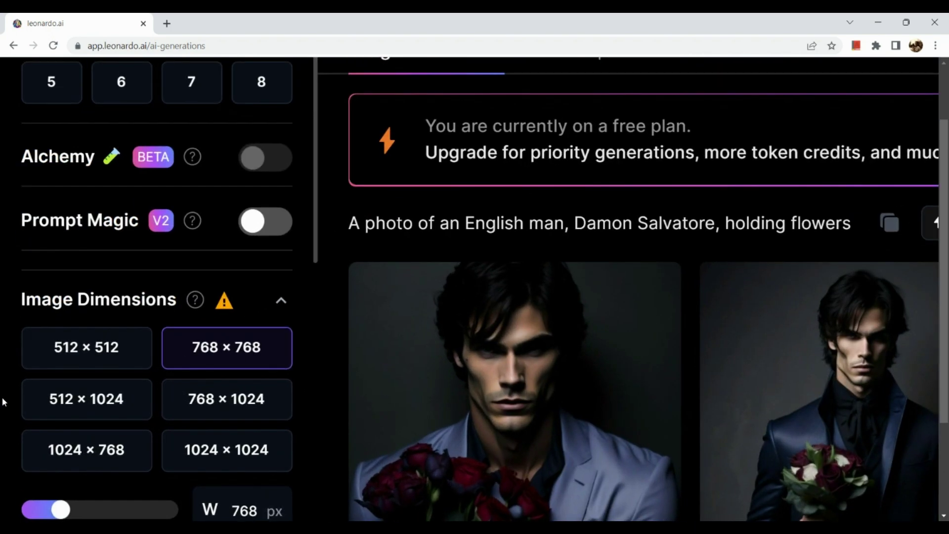
Switch the image size preset to 512 × 512.
{"action": "left_click", "coordinate": [110, 347]}
{"action": "scroll", "coordinate": [109, 346], "scroll_direction": "down", "scroll_amount": 2}
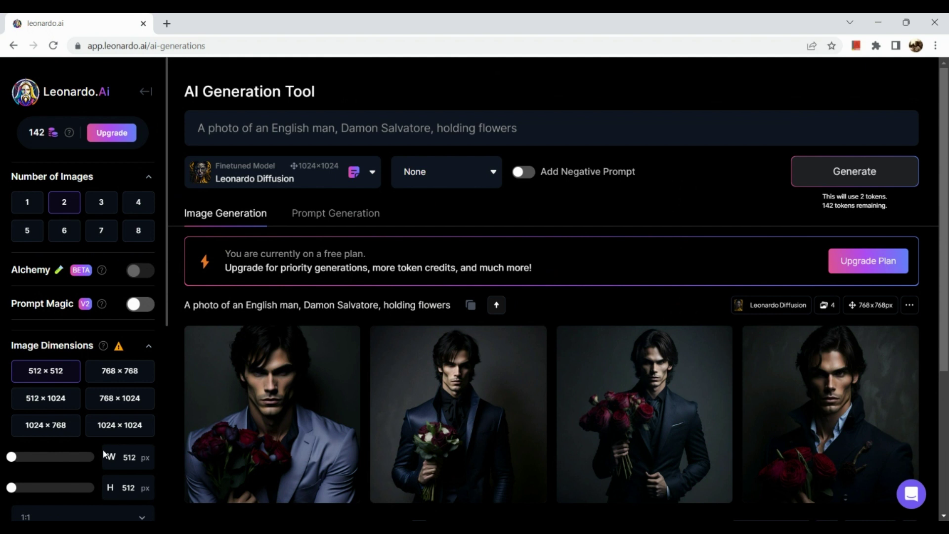
{"action": "mouse_move", "coordinate": [358, 417]}
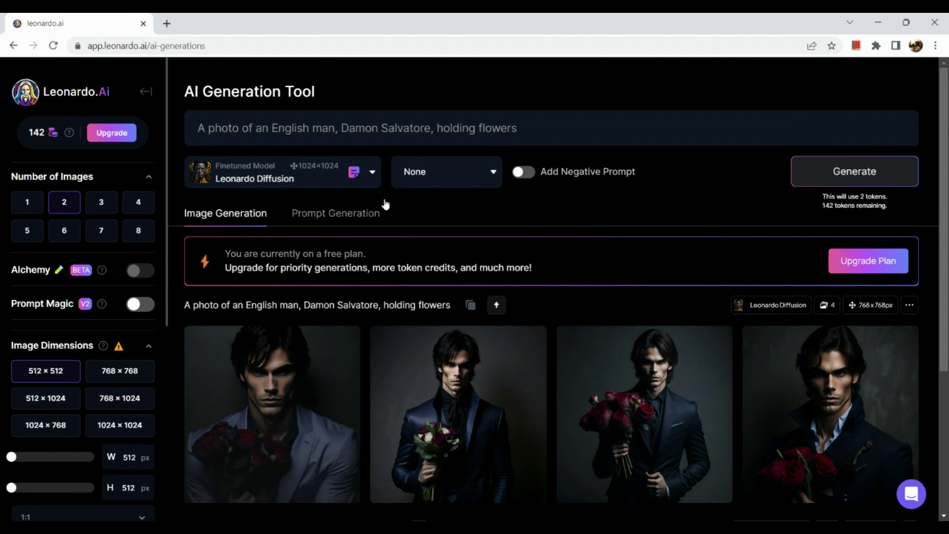
Replace the prompt with a photo of the woman, smiling, realistic and looking at the right side.
{"action": "triple_click", "coordinate": [546, 120]}
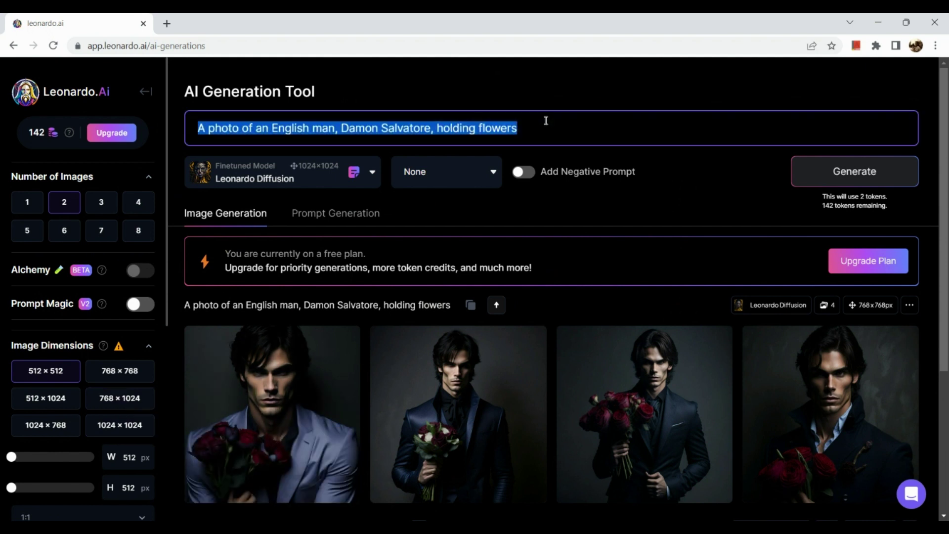
{"action": "type", "text": "A "}
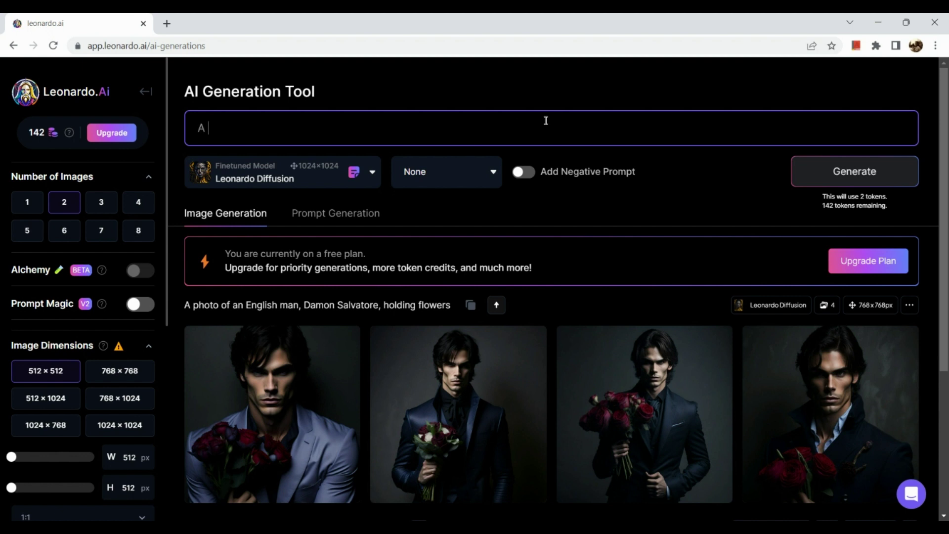
{"action": "type", "text": "photo of Laila B"}
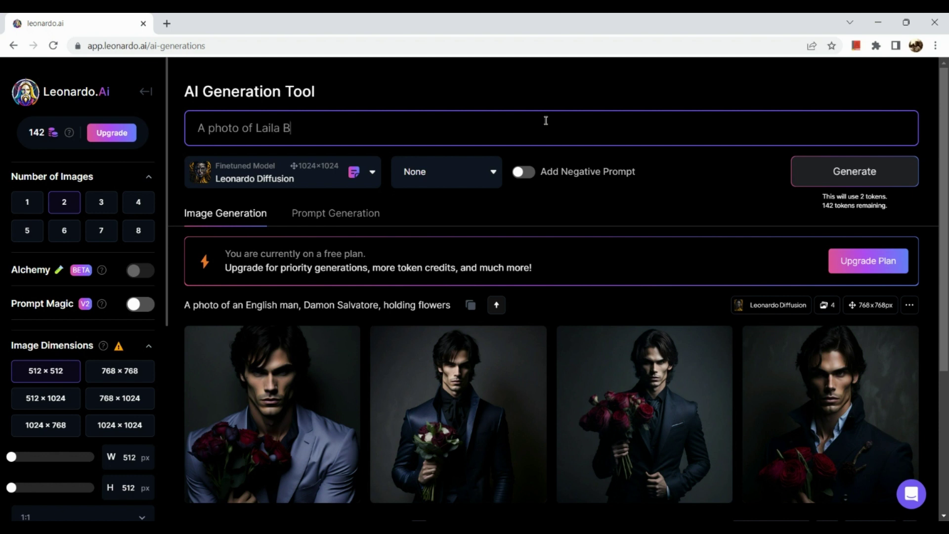
{"action": "type", "text": "loomingdale"}
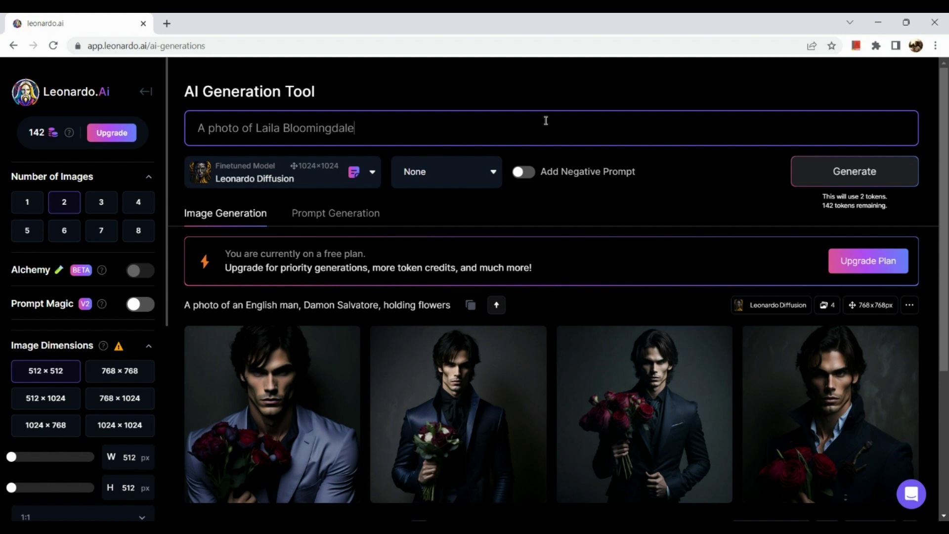
{"action": "type", "text": ", smiling"}
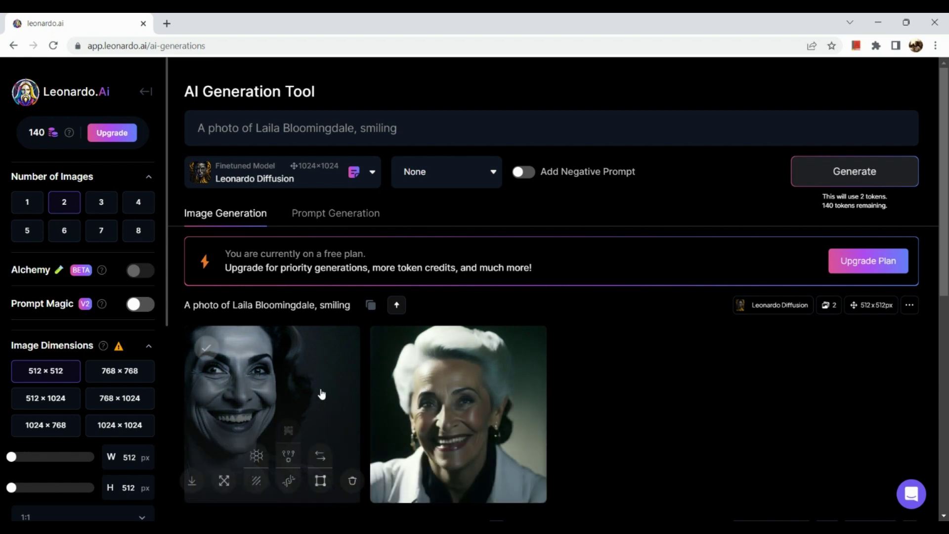
{"action": "left_click", "coordinate": [450, 133]}
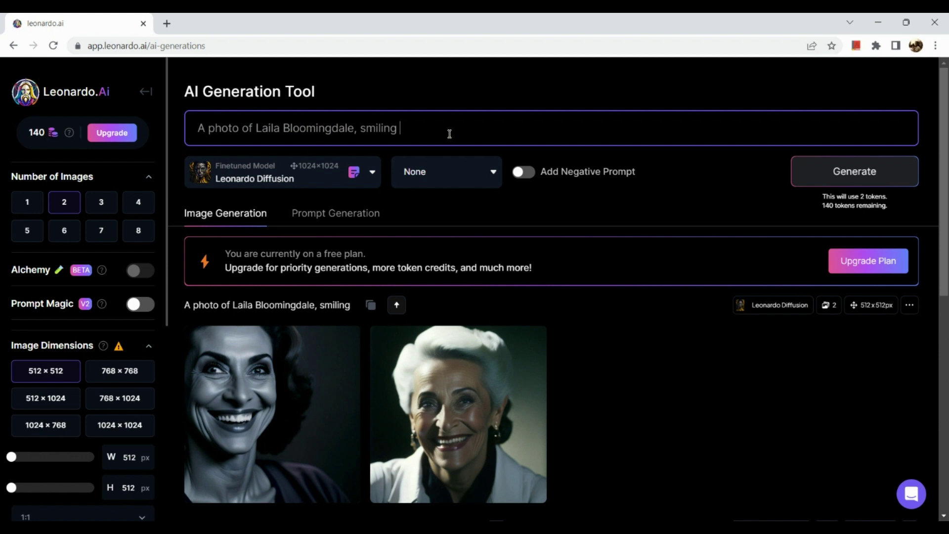
{"action": "type", "text": ", realistic and looking at the "}
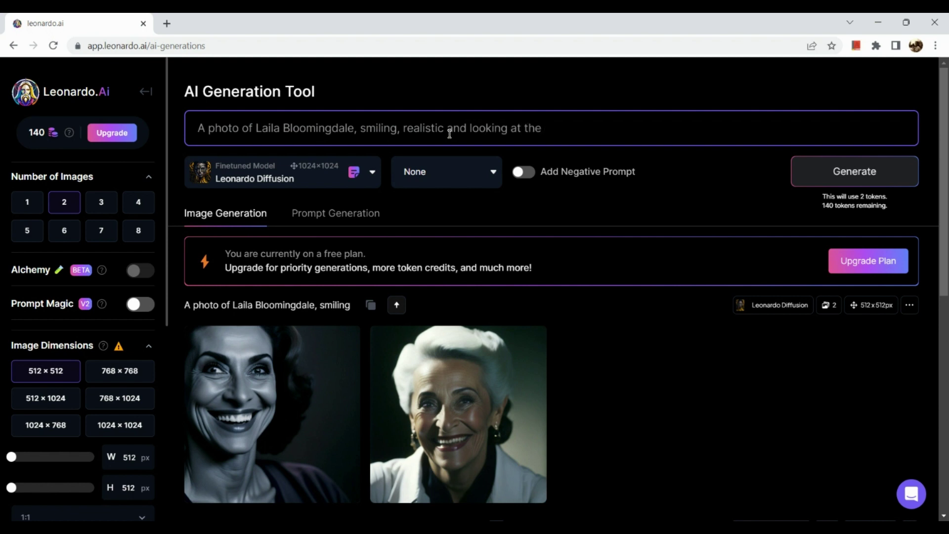
{"action": "type", "text": "right side"}
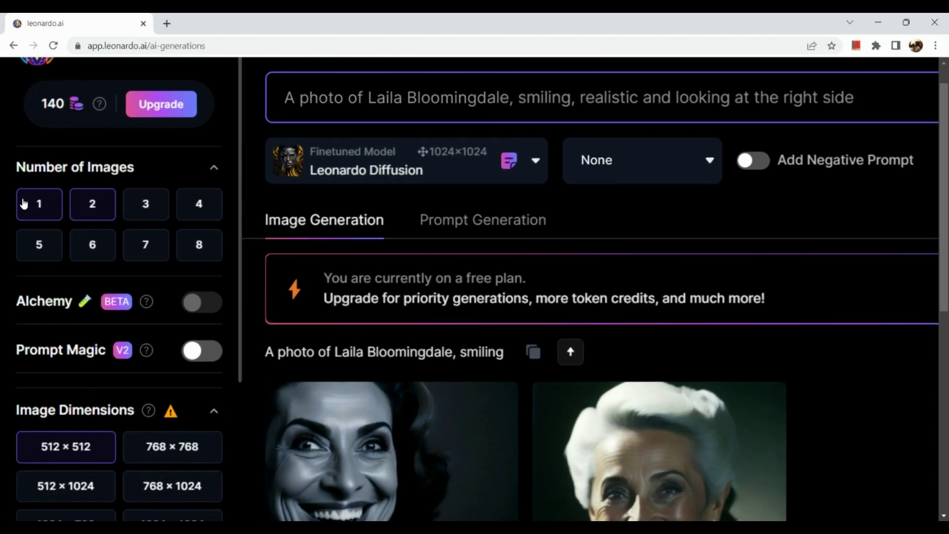
Set Number of Images to 1, reset the page zoom, and generate one portrait.
{"action": "left_click", "coordinate": [18, 202]}
{"action": "key", "text": "ctrl+minus"}
{"action": "key", "text": "ctrl+minus"}
{"action": "key", "text": "ctrl+minus"}
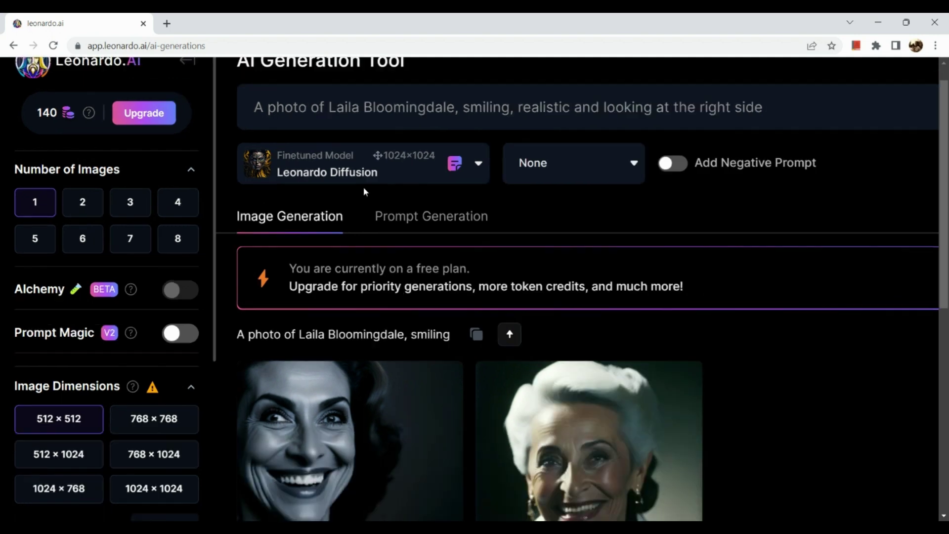
{"action": "left_click", "coordinate": [862, 182]}
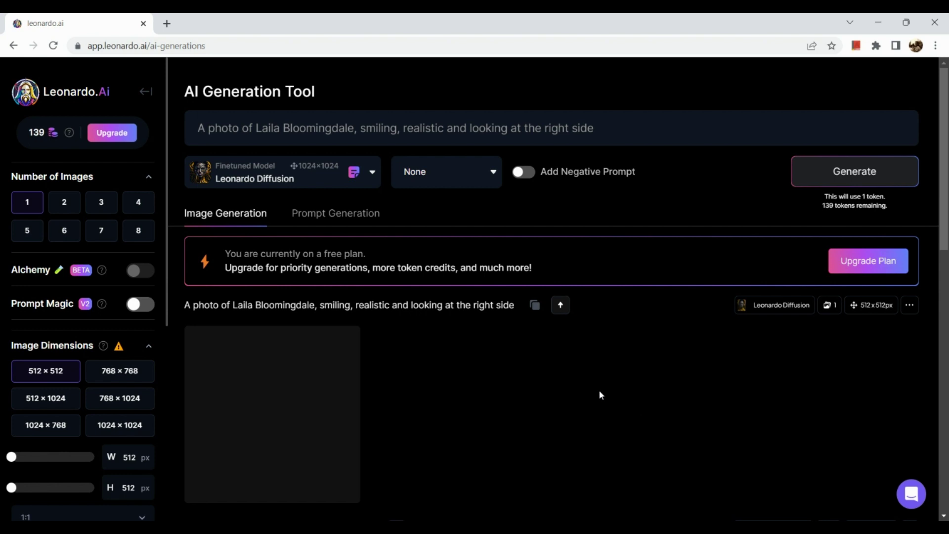
{"action": "mouse_move", "coordinate": [356, 451]}
{"action": "scroll", "coordinate": [356, 451], "scroll_direction": "down", "scroll_amount": 5}
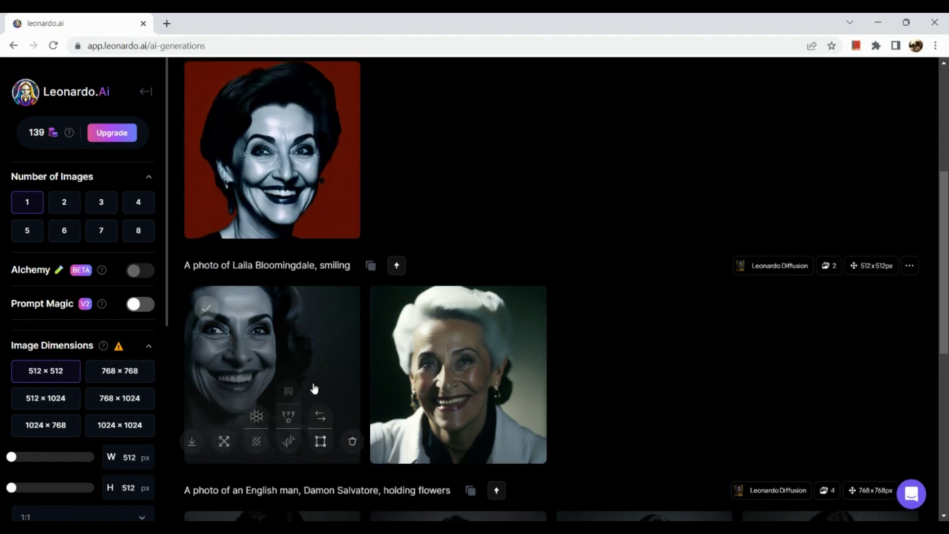
{"action": "mouse_move", "coordinate": [301, 205]}
{"action": "scroll", "coordinate": [302, 371], "scroll_direction": "up", "scroll_amount": 2}
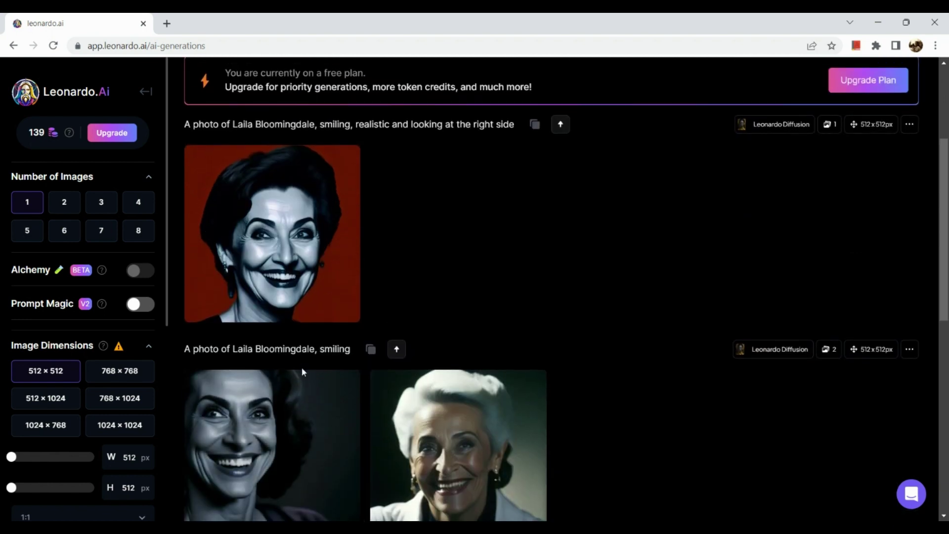
Open the newest generation's options and look over the second 512×512 portrait in a lilac top.
{"action": "left_click", "coordinate": [911, 126]}
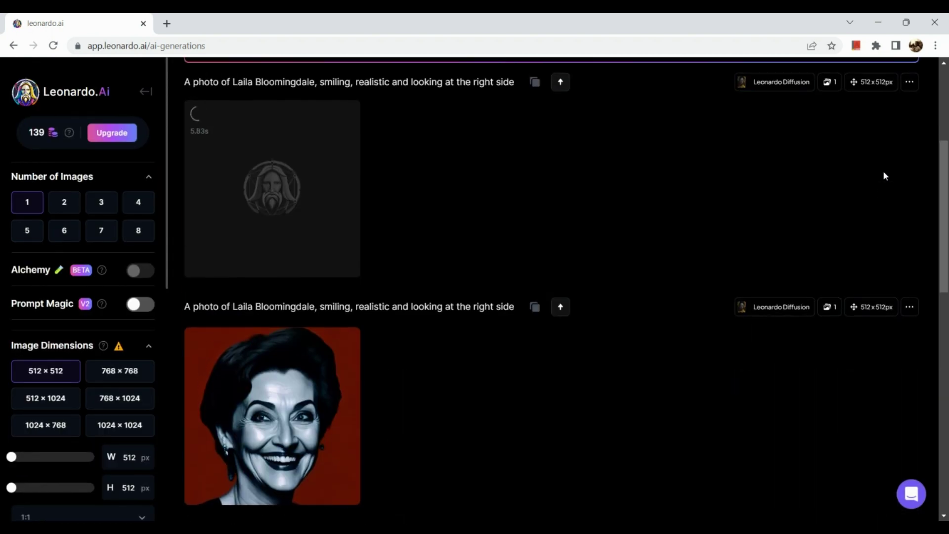
{"action": "scroll", "coordinate": [884, 175], "scroll_direction": "up", "scroll_amount": 3}
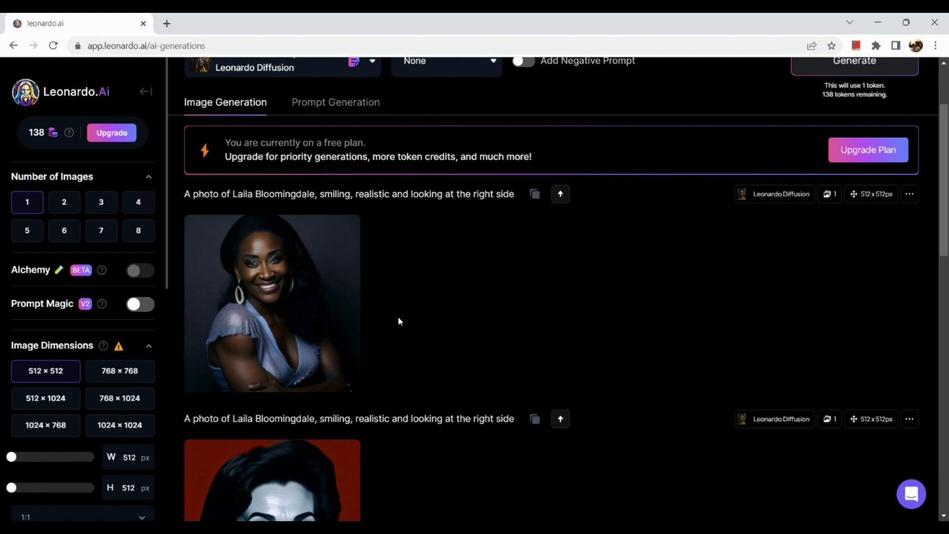
{"action": "scroll", "coordinate": [398, 321], "scroll_direction": "down", "scroll_amount": 1}
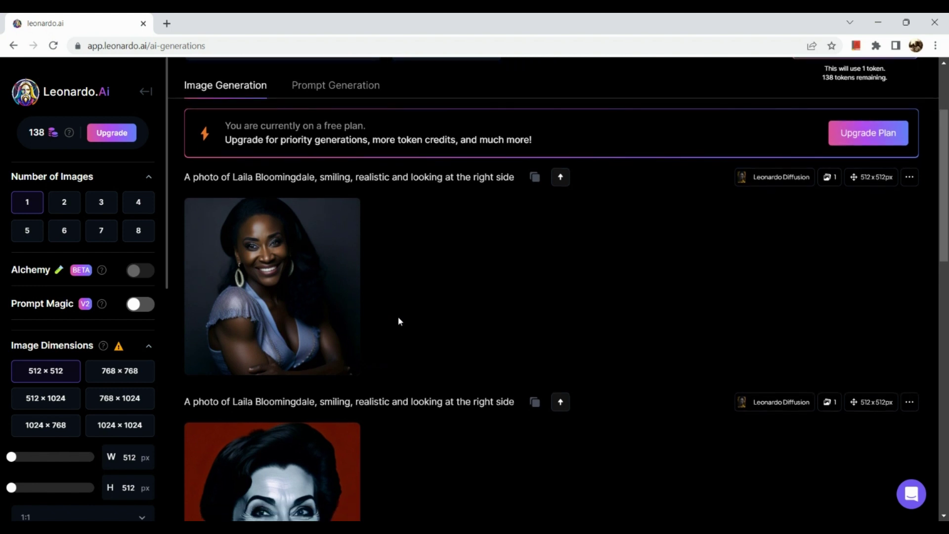
{"action": "scroll", "coordinate": [400, 320], "scroll_direction": "down", "scroll_amount": 2}
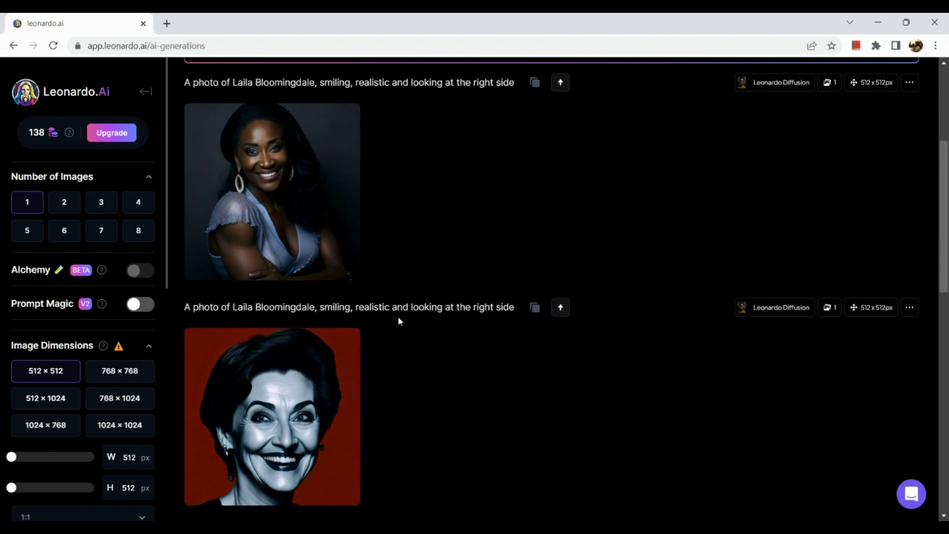
{"action": "scroll", "coordinate": [399, 320], "scroll_direction": "up", "scroll_amount": 4}
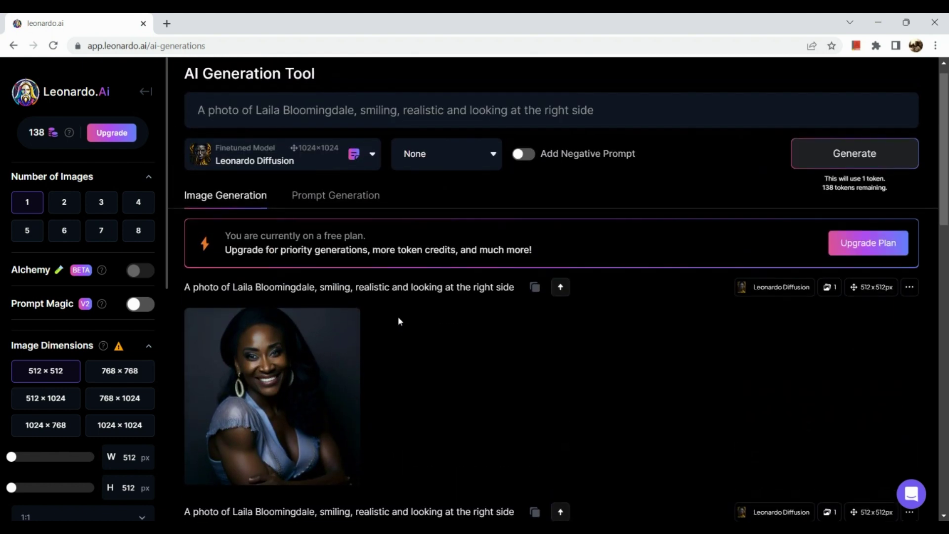
Replace the prompt's description with 'as a character from Mobile games' and generate an image.
{"action": "double_click", "coordinate": [651, 104]}
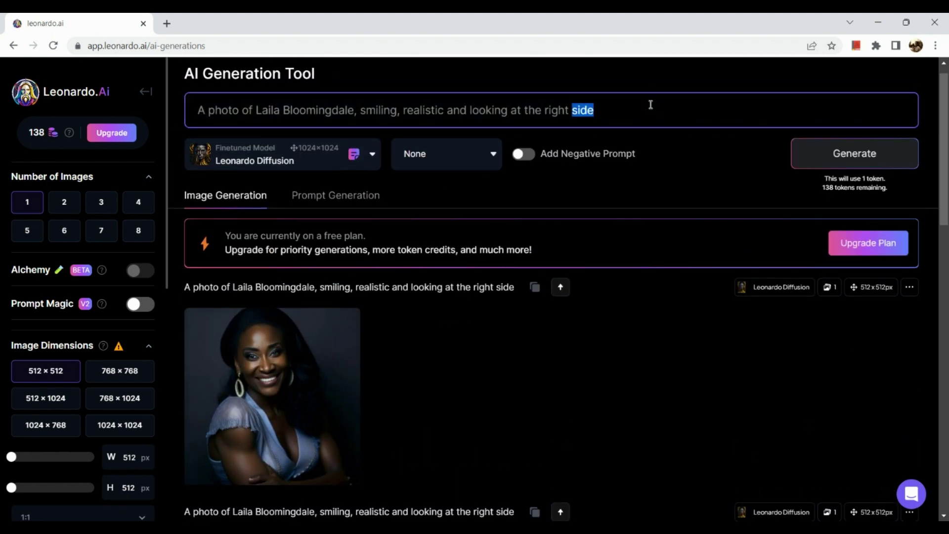
{"action": "left_click", "coordinate": [651, 104]}
{"action": "key", "text": "BackSpace"}
{"action": "key", "text": "BackSpace"}
{"action": "key", "text": "BackSpace"}
{"action": "key", "text": "BackSpace"}
{"action": "key", "text": "BackSpace"}
{"action": "key", "text": "BackSpace"}
{"action": "key", "text": "BackSpace"}
{"action": "key", "text": "BackSpace"}
{"action": "key", "text": "BackSpace"}
{"action": "key", "text": "BackSpace"}
{"action": "key", "text": "BackSpace"}
{"action": "key", "text": "BackSpace"}
{"action": "key", "text": "BackSpace"}
{"action": "key", "text": "BackSpace"}
{"action": "key", "text": "BackSpace"}
{"action": "key", "text": "BackSpace"}
{"action": "key", "text": "BackSpace"}
{"action": "key", "text": "BackSpace"}
{"action": "key", "text": "BackSpace"}
{"action": "key", "text": "BackSpace"}
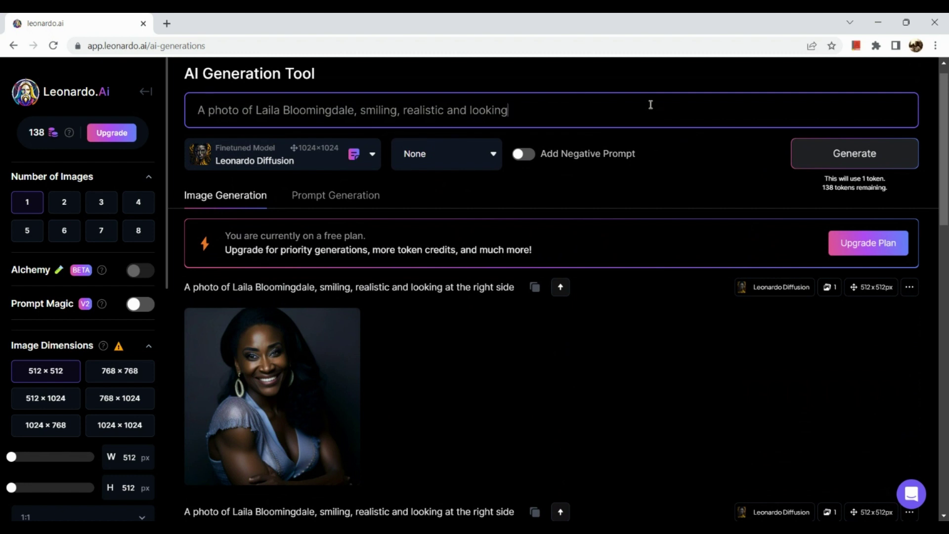
{"action": "key", "text": "BackSpace"}
{"action": "key", "text": "BackSpace"}
{"action": "key", "text": "BackSpace"}
{"action": "key", "text": "BackSpace"}
{"action": "key", "text": "BackSpace"}
{"action": "key", "text": "BackSpace"}
{"action": "key", "text": "BackSpace"}
{"action": "key", "text": "BackSpace"}
{"action": "key", "text": "BackSpace"}
{"action": "key", "text": "BackSpace"}
{"action": "key", "text": "BackSpace"}
{"action": "key", "text": "BackSpace"}
{"action": "key", "text": "BackSpace"}
{"action": "key", "text": "BackSpace"}
{"action": "type", "text": "a"}
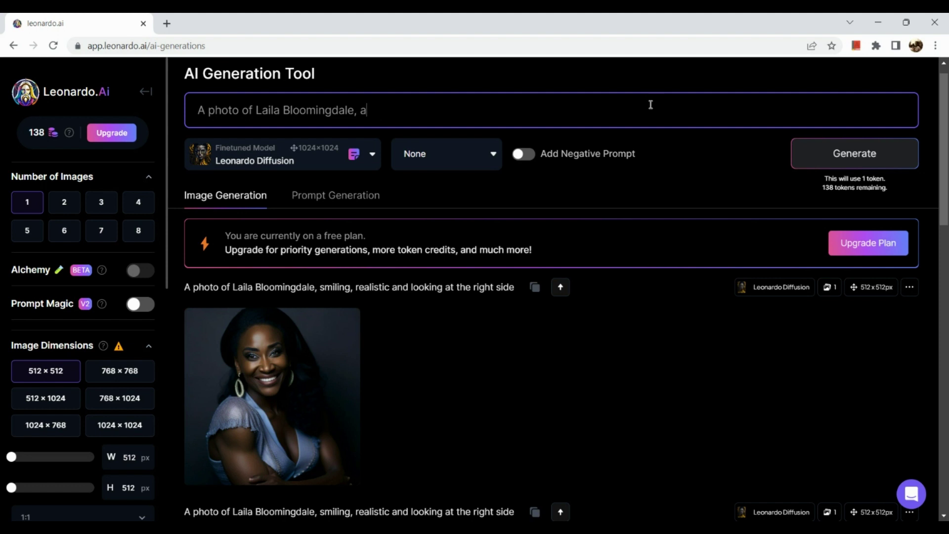
{"action": "type", "text": "s an"}
{"action": "key", "text": "BackSpace"}
{"action": "key", "text": "BackSpace"}
{"action": "type", "text": "character fro"}
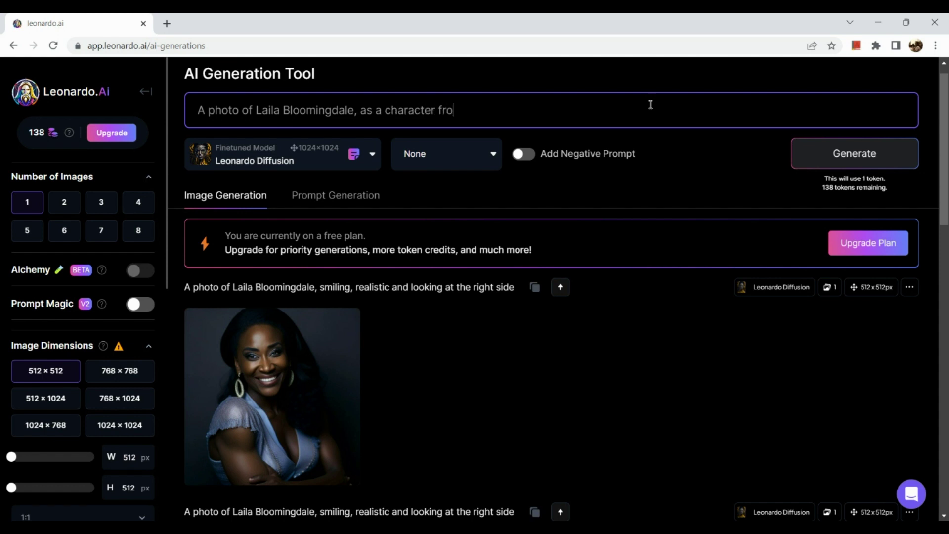
{"action": "type", "text": "m Mo"}
{"action": "type", "text": "bl"}
{"action": "type", "text": "ile games"}
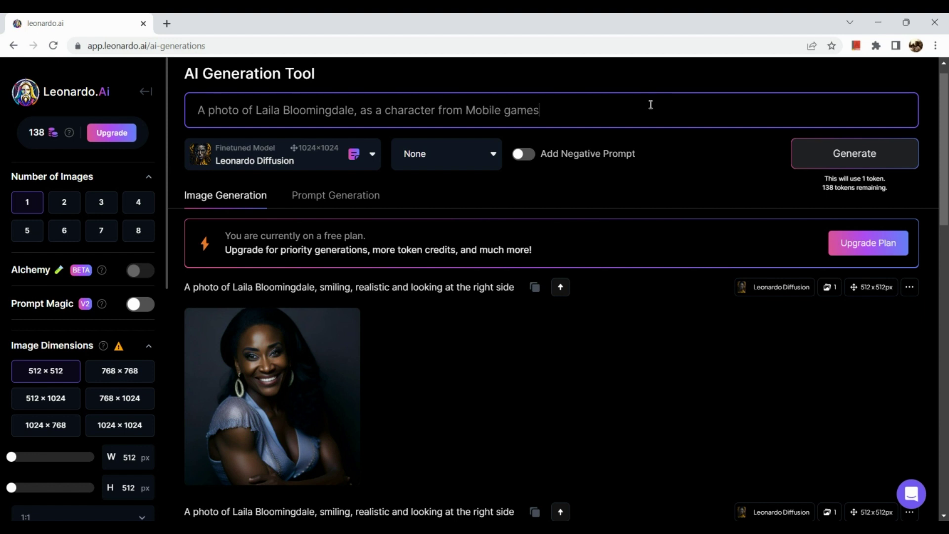
{"action": "left_click", "coordinate": [840, 152]}
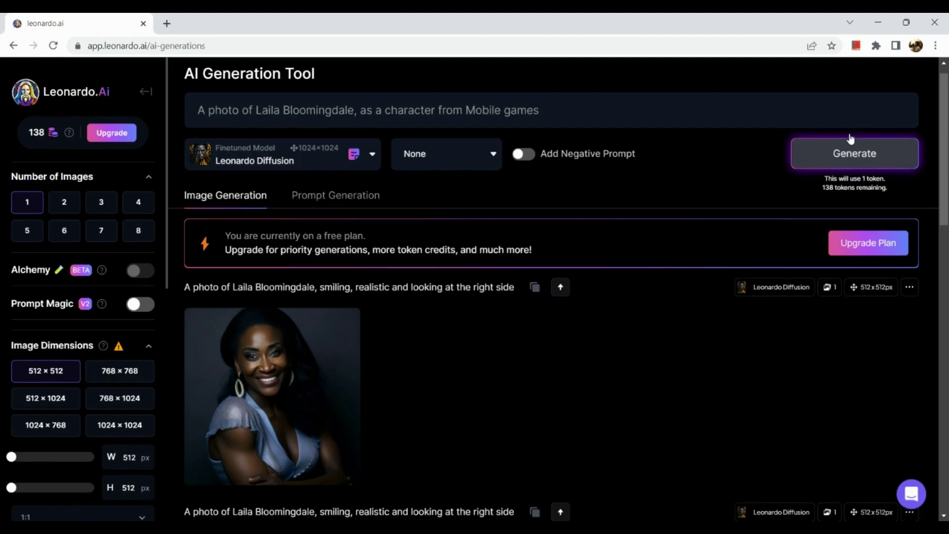
{"action": "scroll", "coordinate": [778, 330], "scroll_direction": "down", "scroll_amount": 2}
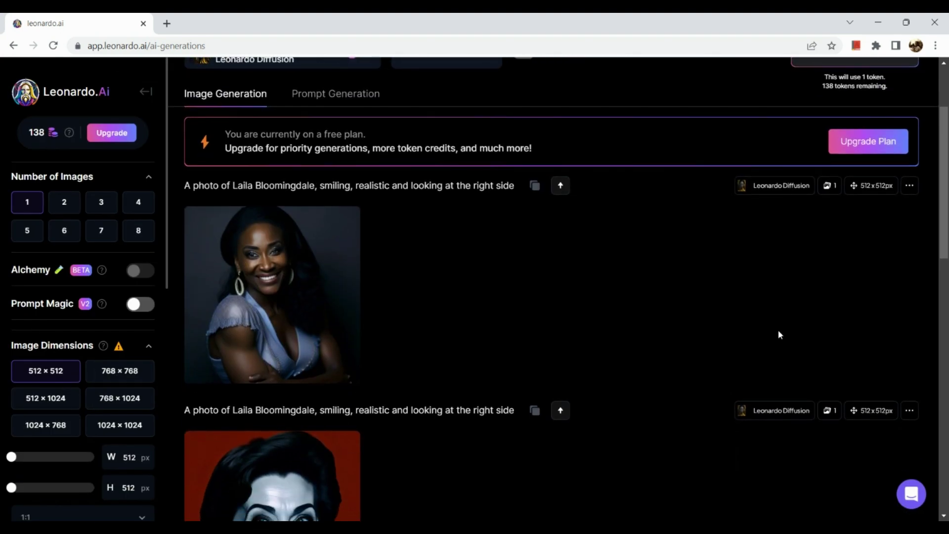
{"action": "scroll", "coordinate": [778, 330], "scroll_direction": "up", "scroll_amount": 2}
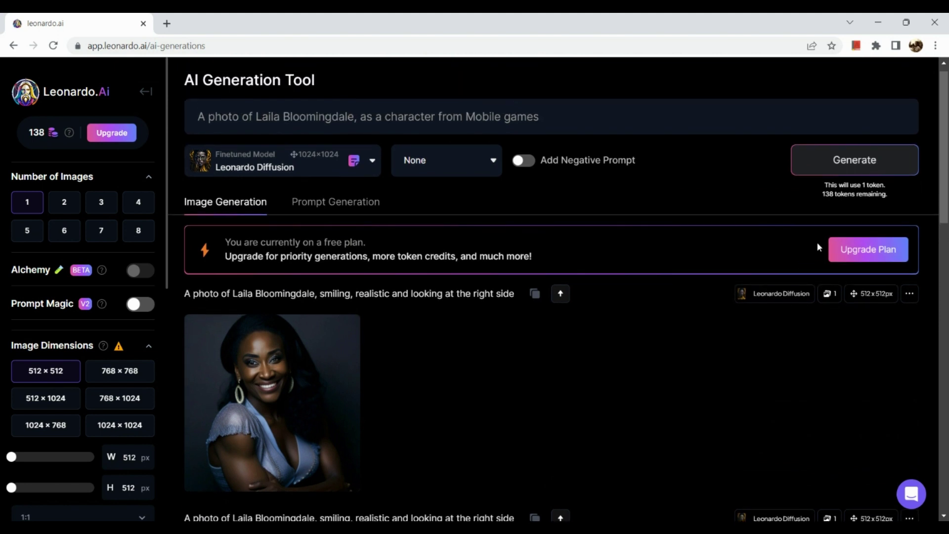
{"action": "scroll", "coordinate": [743, 395], "scroll_direction": "up", "scroll_amount": 1}
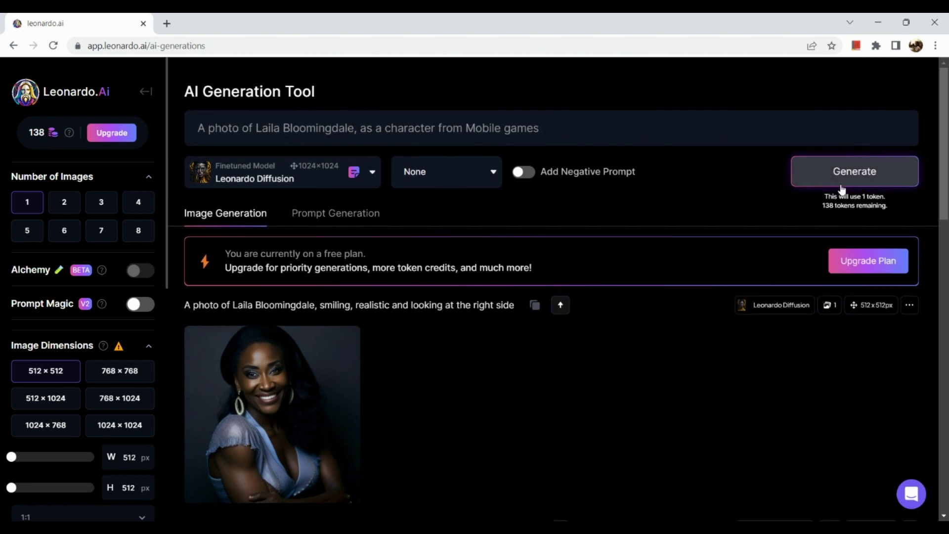
Regenerate the Mobile games prompt to get a dark-haired cartoon man, then review both portraits.
{"action": "left_click", "coordinate": [845, 170]}
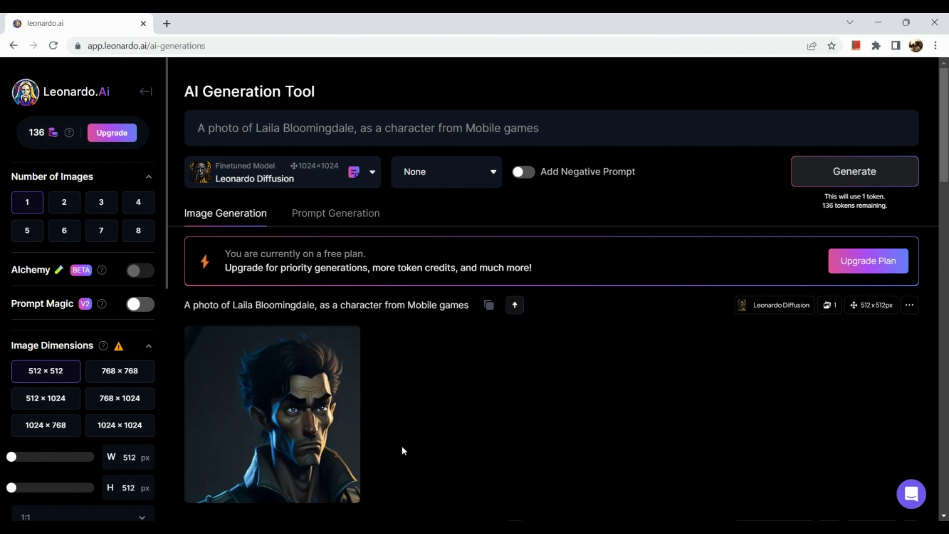
{"action": "scroll", "coordinate": [403, 449], "scroll_direction": "down", "scroll_amount": 4}
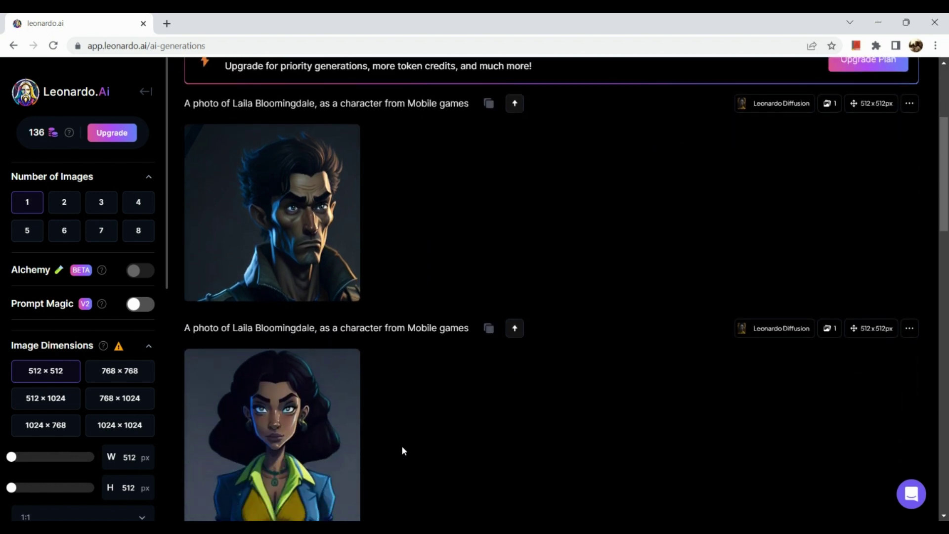
{"action": "mouse_move", "coordinate": [333, 384]}
{"action": "scroll", "coordinate": [333, 383], "scroll_direction": "down", "scroll_amount": 2}
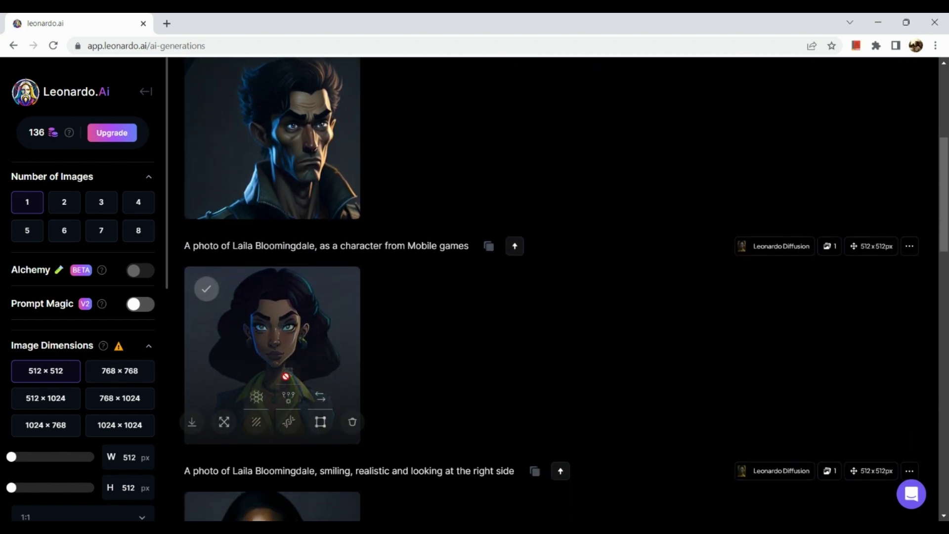
{"action": "scroll", "coordinate": [286, 333], "scroll_direction": "down", "scroll_amount": 4}
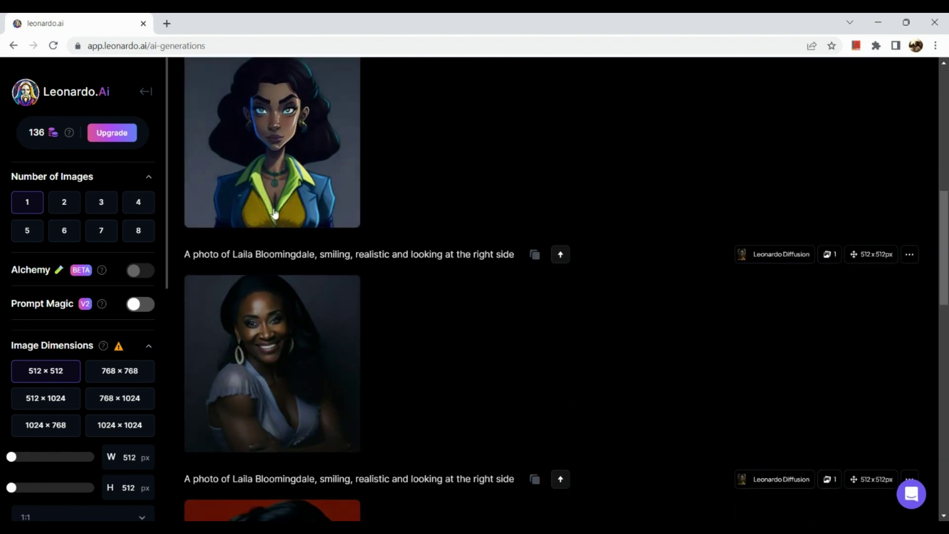
{"action": "mouse_move", "coordinate": [275, 164]}
{"action": "scroll", "coordinate": [275, 163], "scroll_direction": "up", "scroll_amount": 3}
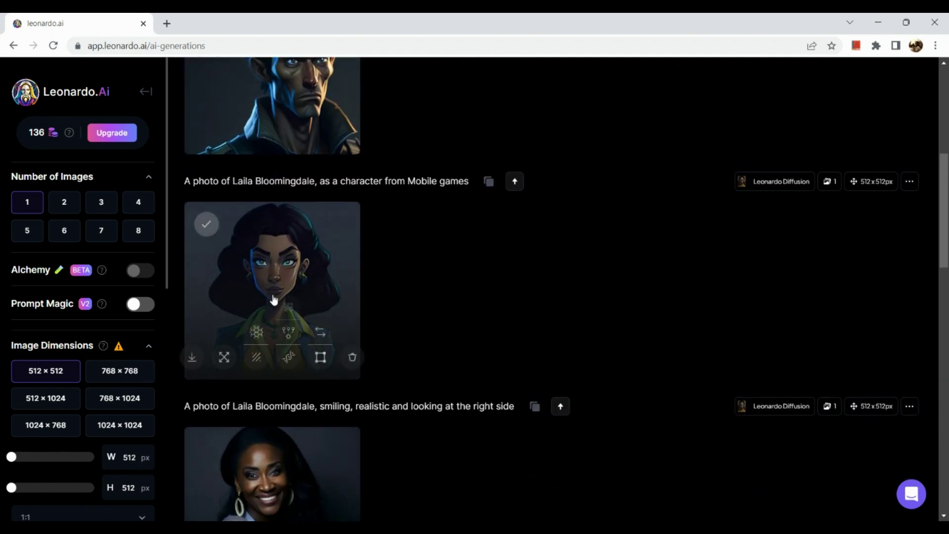
{"action": "scroll", "coordinate": [272, 451], "scroll_direction": "up", "scroll_amount": 1}
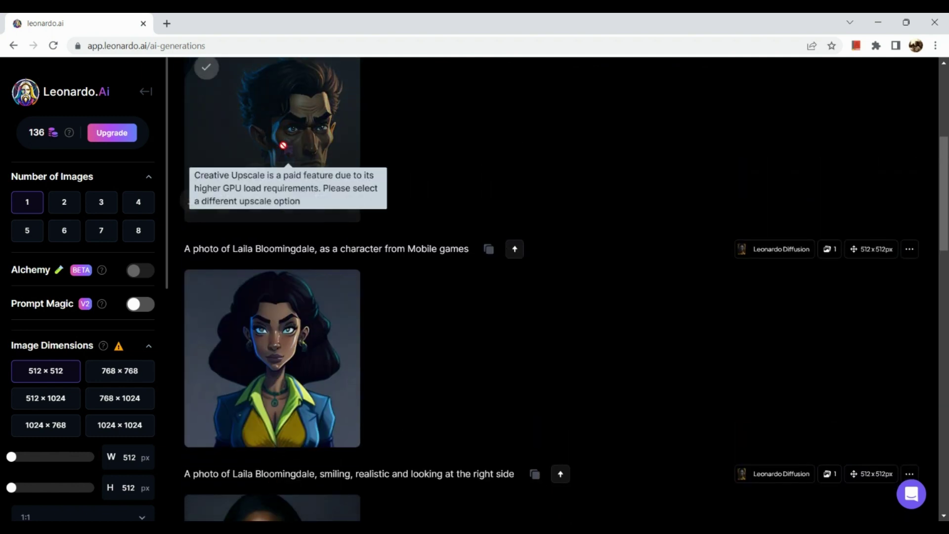
{"action": "scroll", "coordinate": [283, 146], "scroll_direction": "up", "scroll_amount": 2}
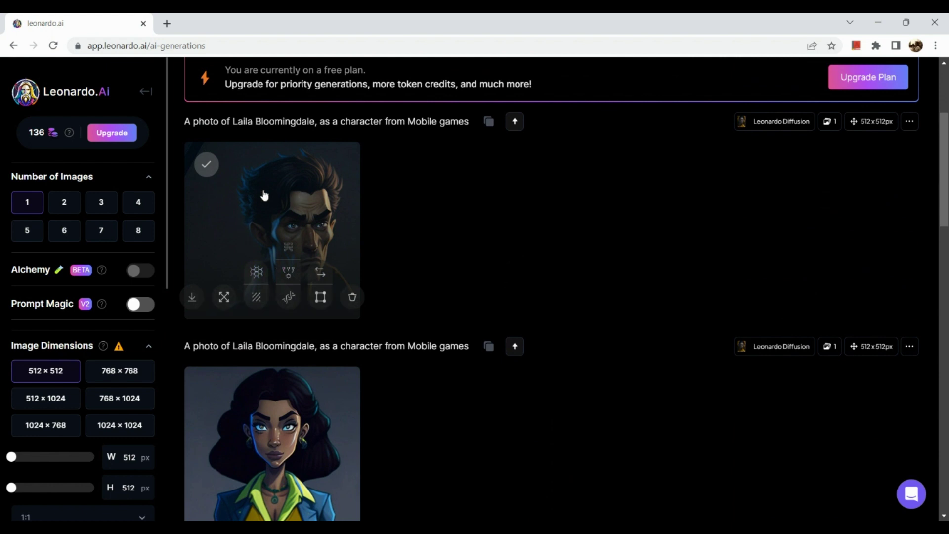
{"action": "scroll", "coordinate": [267, 195], "scroll_direction": "down", "scroll_amount": 5}
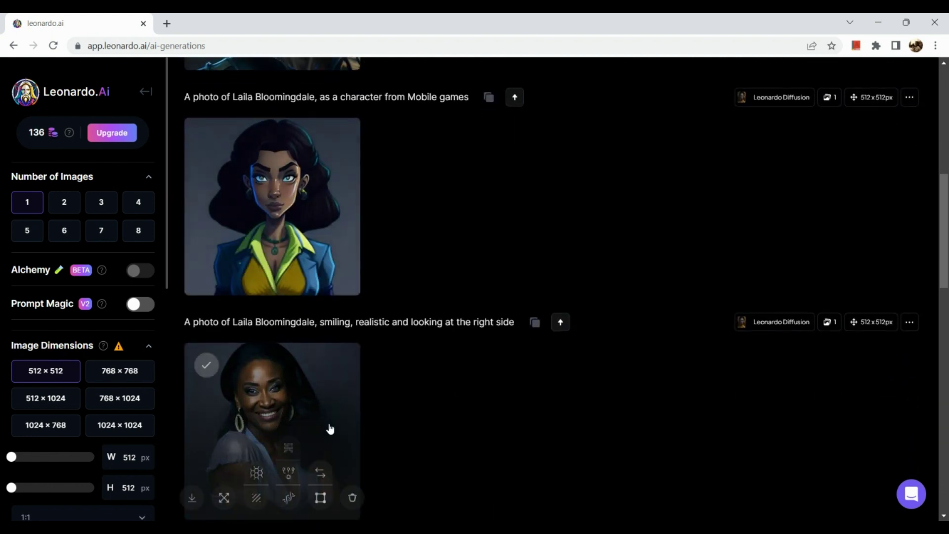
{"action": "scroll", "coordinate": [470, 244], "scroll_direction": "up", "scroll_amount": 6}
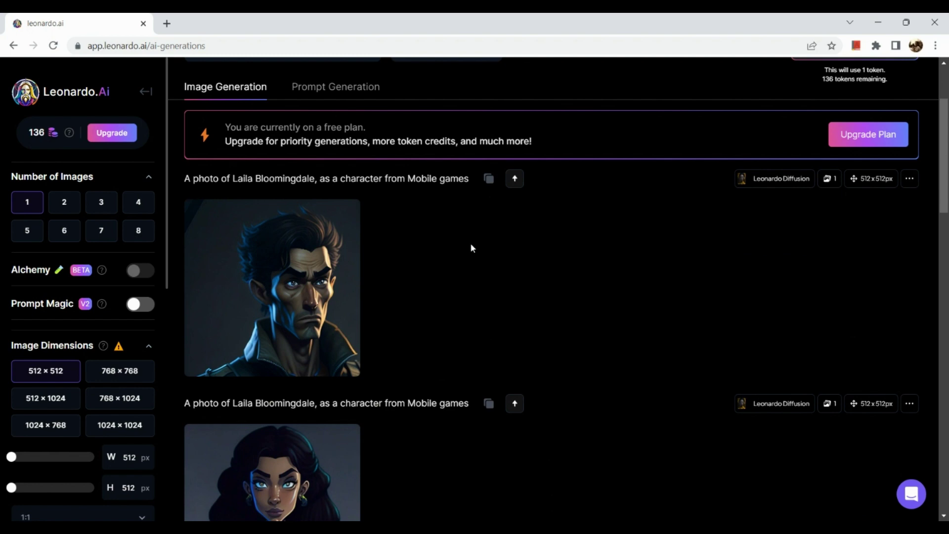
{"action": "scroll", "coordinate": [470, 247], "scroll_direction": "up", "scroll_amount": 3}
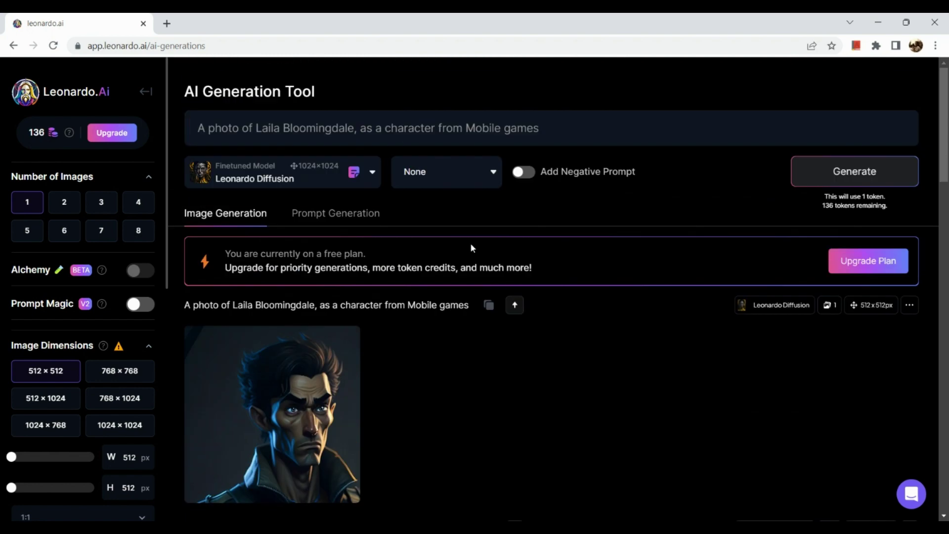
{"action": "scroll", "coordinate": [491, 130], "scroll_direction": "up", "scroll_amount": 5}
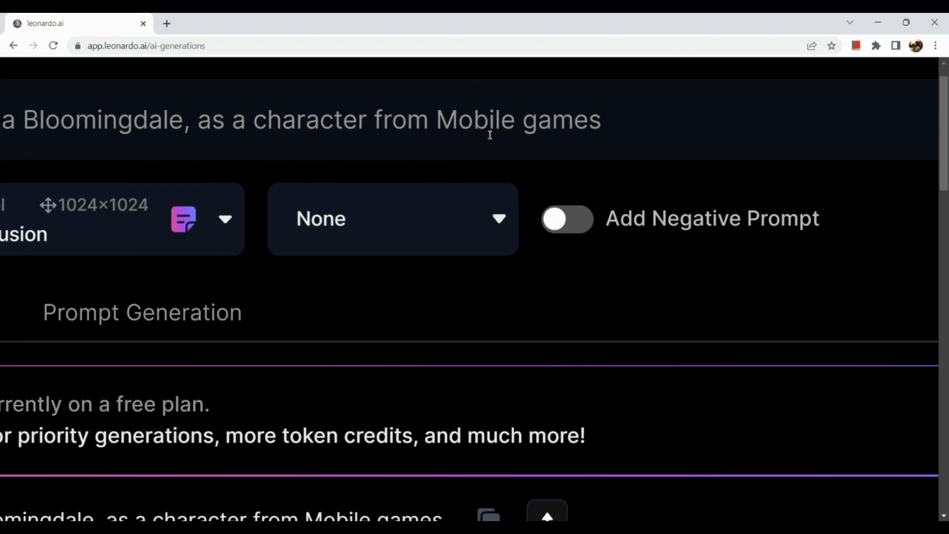
{"action": "scroll", "coordinate": [489, 135], "scroll_direction": "left", "scroll_amount": 10}
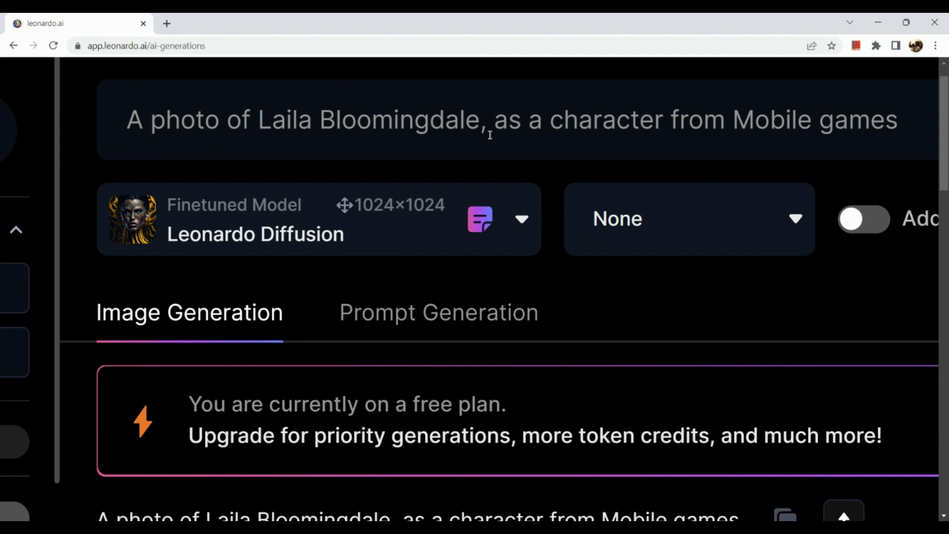
{"action": "scroll", "coordinate": [490, 135], "scroll_direction": "down", "scroll_amount": 5}
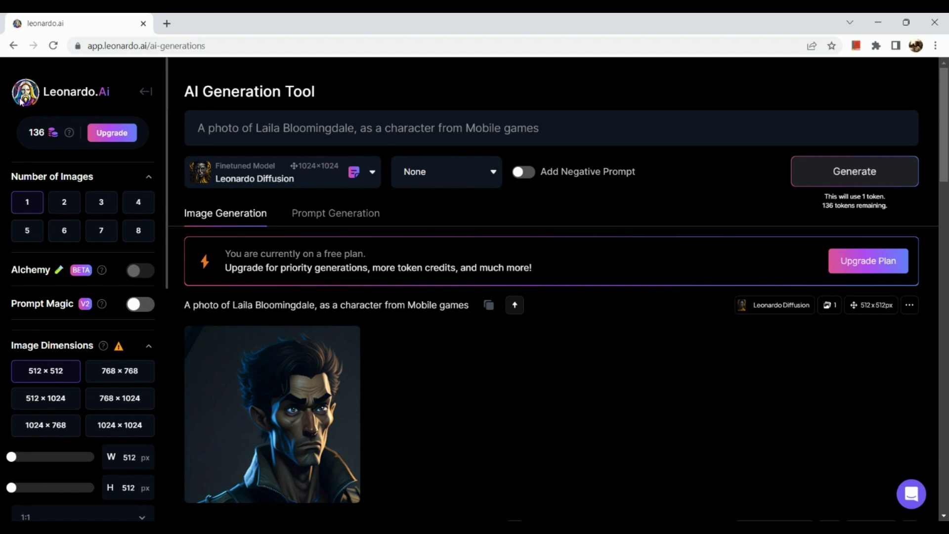
Expand the sidebar, go to Personal Feed, and browse all portraits under Your Generations.
{"action": "left_click", "coordinate": [146, 93]}
{"action": "left_click", "coordinate": [108, 270]}
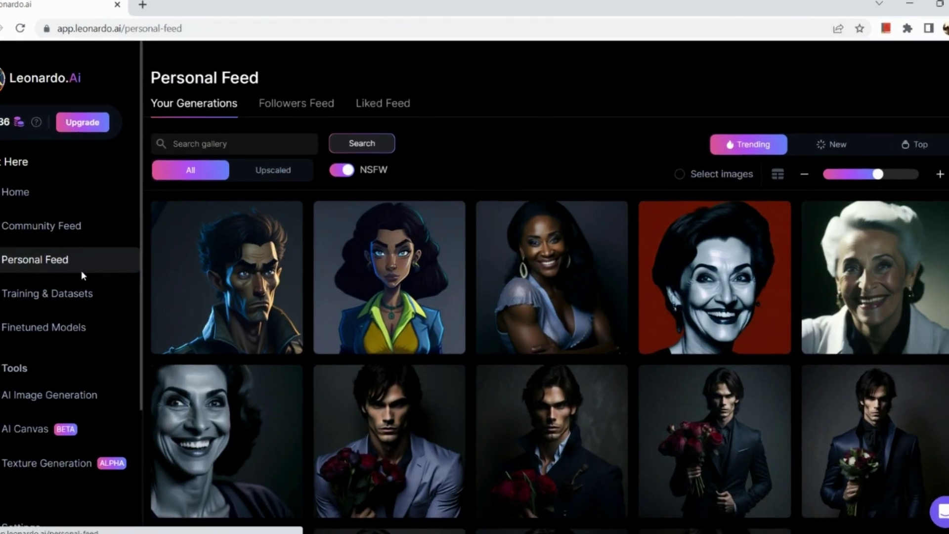
{"action": "mouse_move", "coordinate": [188, 341]}
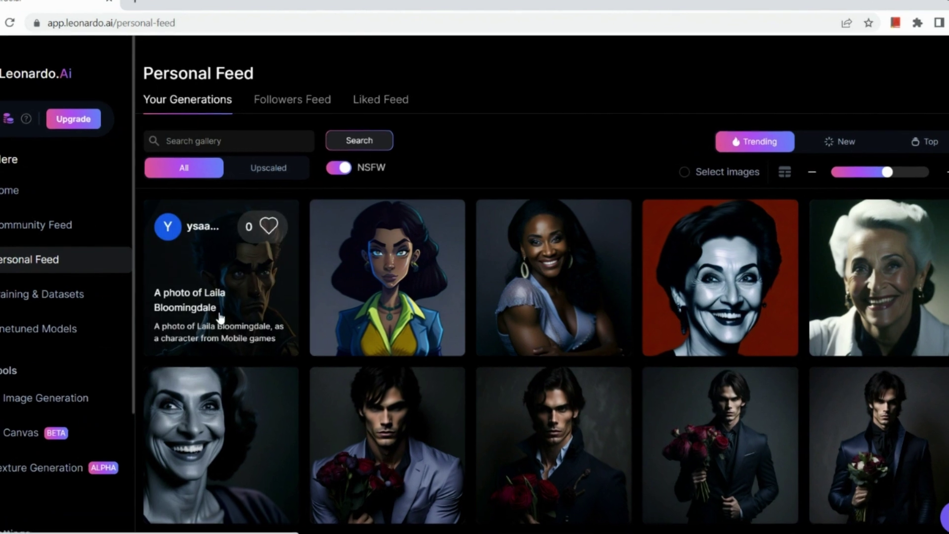
{"action": "scroll", "coordinate": [214, 319], "scroll_direction": "down", "scroll_amount": 3}
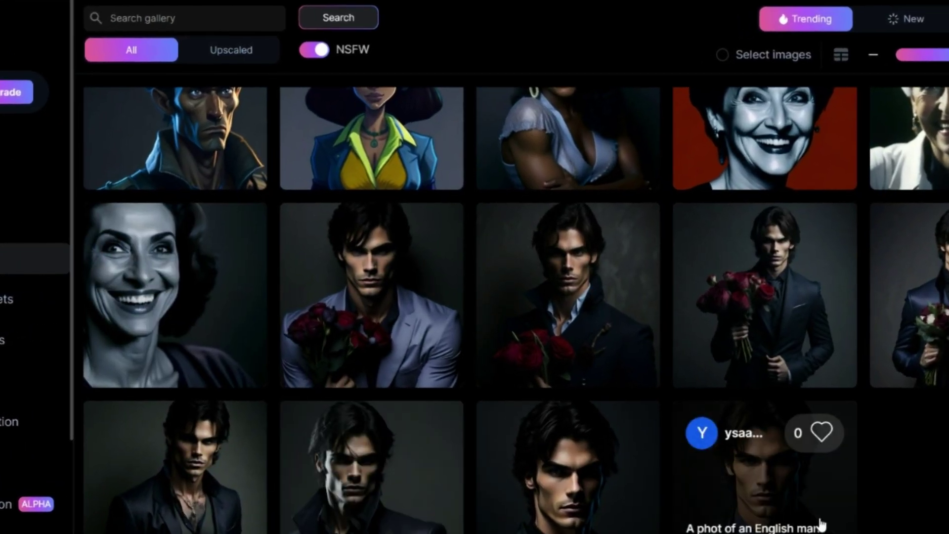
{"action": "mouse_move", "coordinate": [414, 320]}
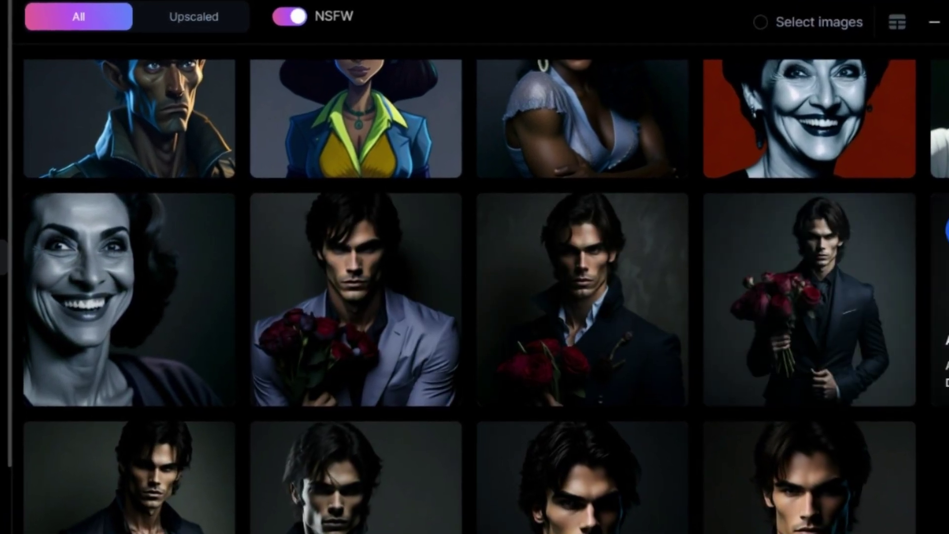
{"action": "scroll", "coordinate": [737, 333], "scroll_direction": "up", "scroll_amount": 5}
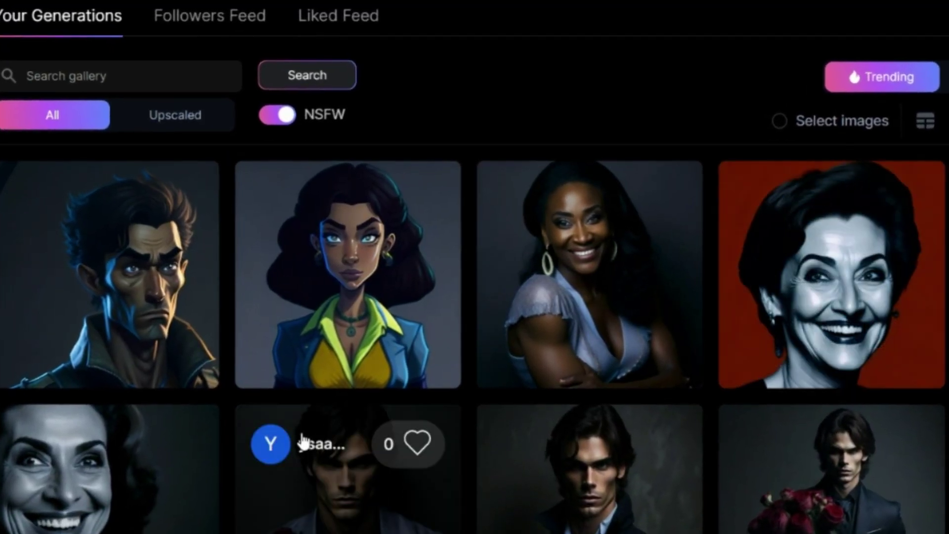